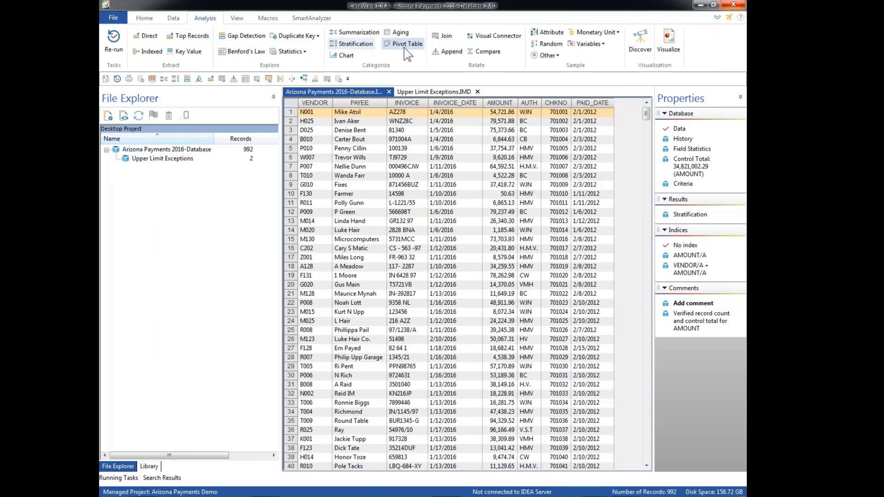
Run duplicate key detection on the payments database, keyed on VENDOR and INVOICE ascending, outputting all fields of the duplicates to Duplicate Records.
left_click(311, 36)
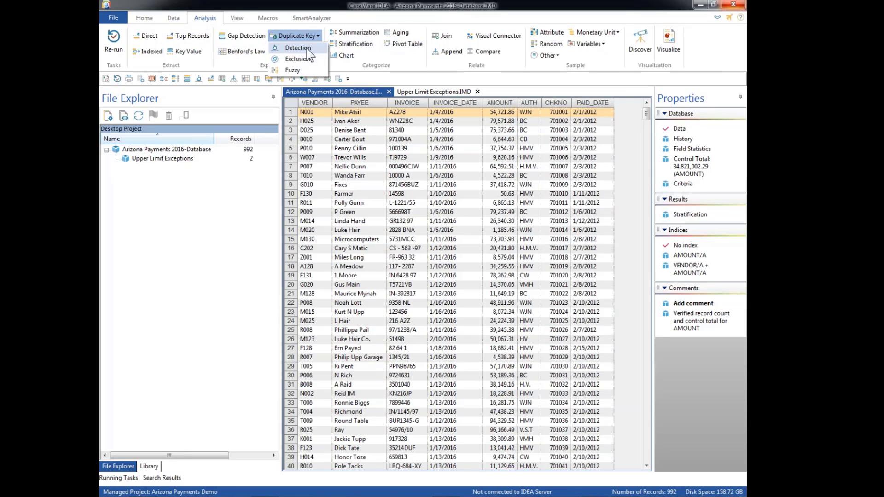
left_click(307, 48)
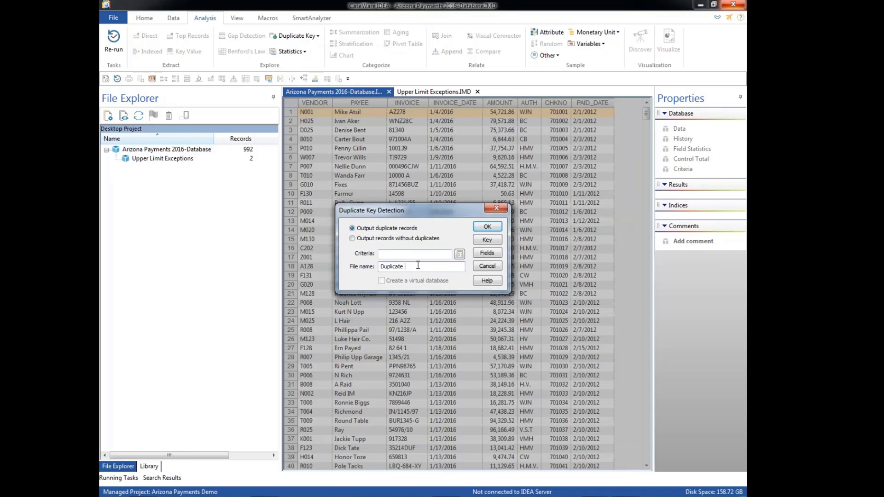
type("Records")
left_click(486, 241)
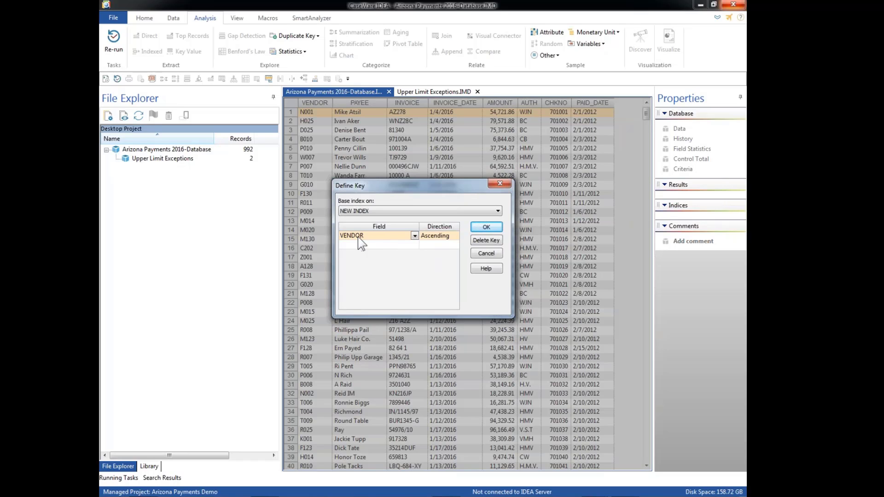
left_click(413, 244)
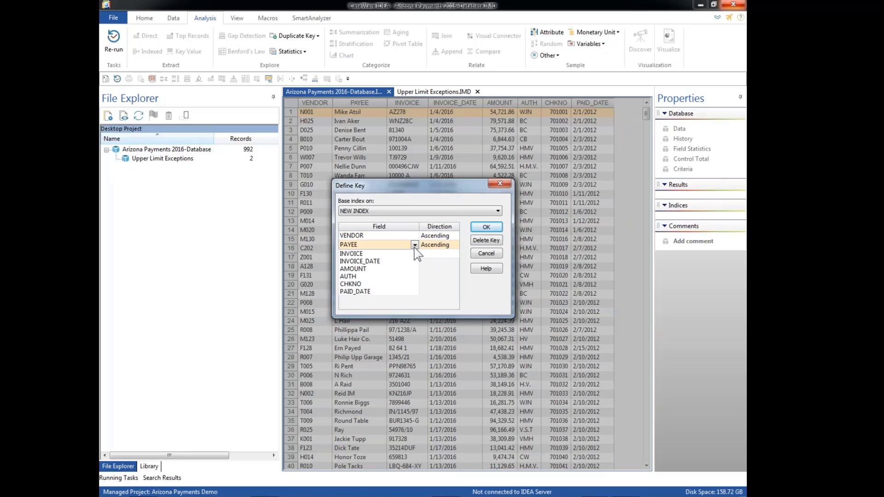
left_click(390, 256)
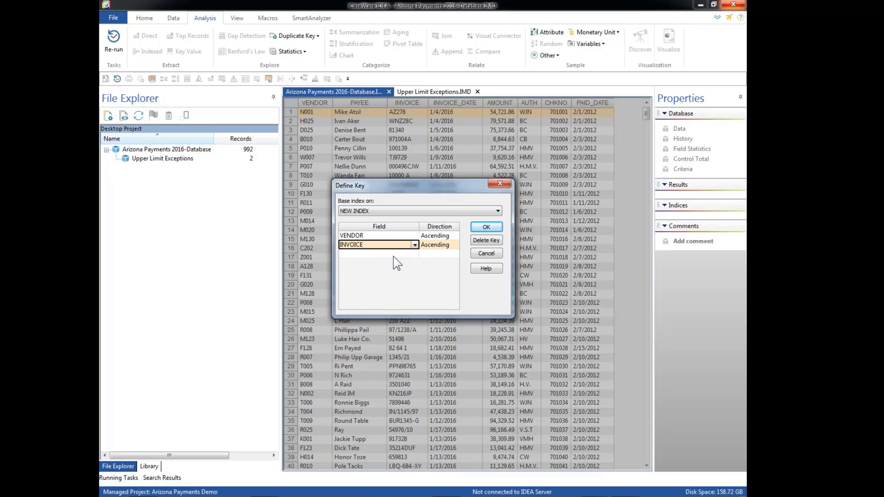
left_click(487, 228)
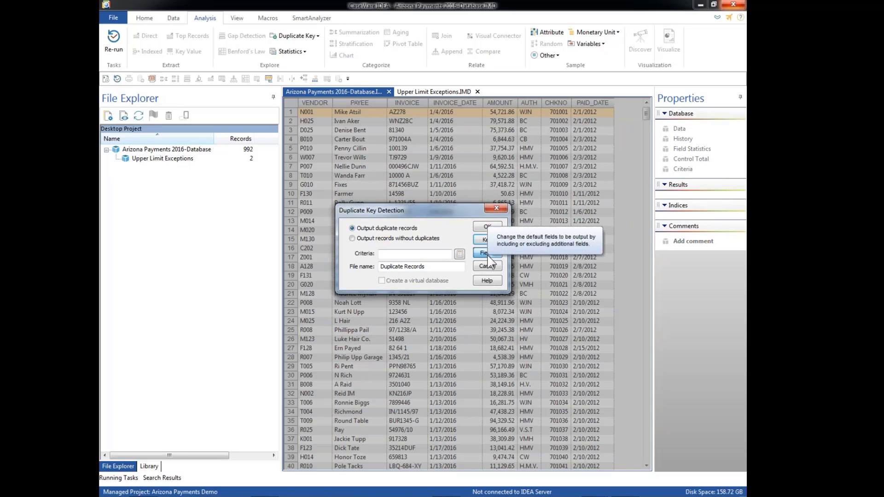
left_click(488, 257)
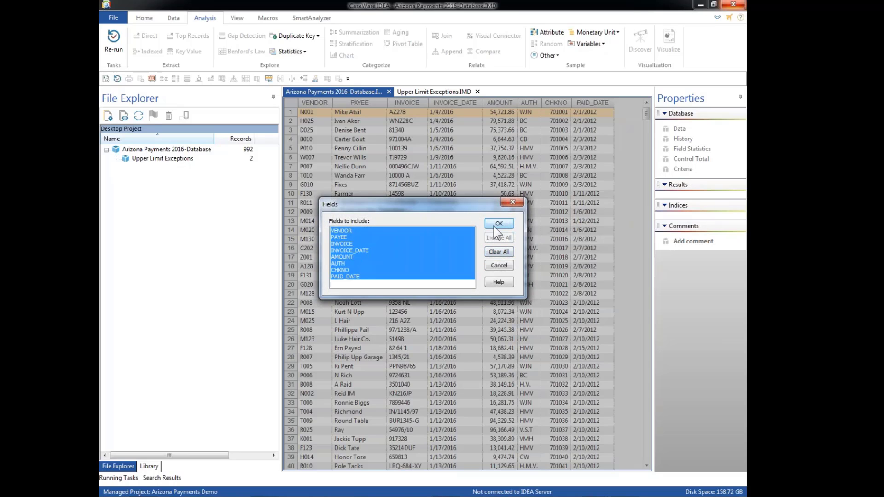
left_click(499, 224)
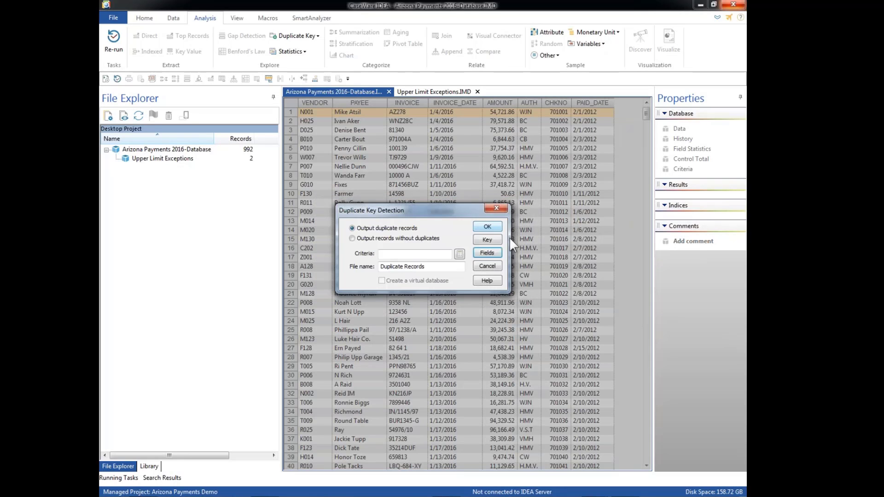
left_click(488, 227)
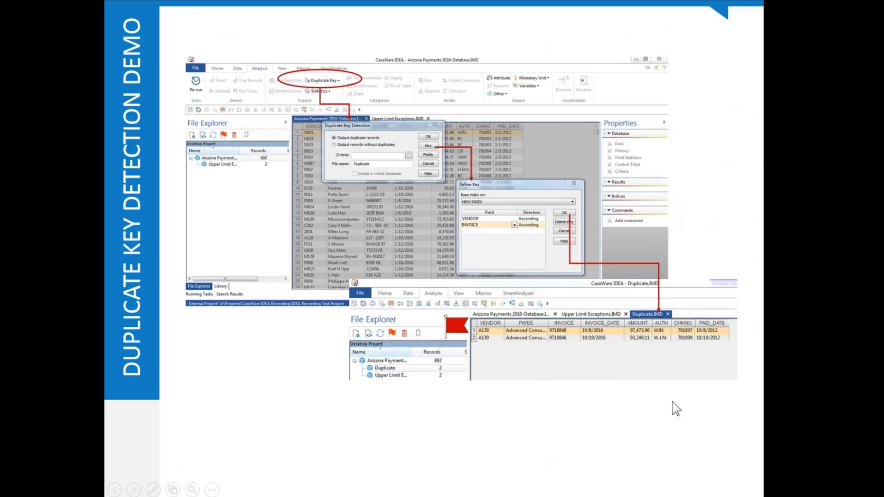
key("Right")
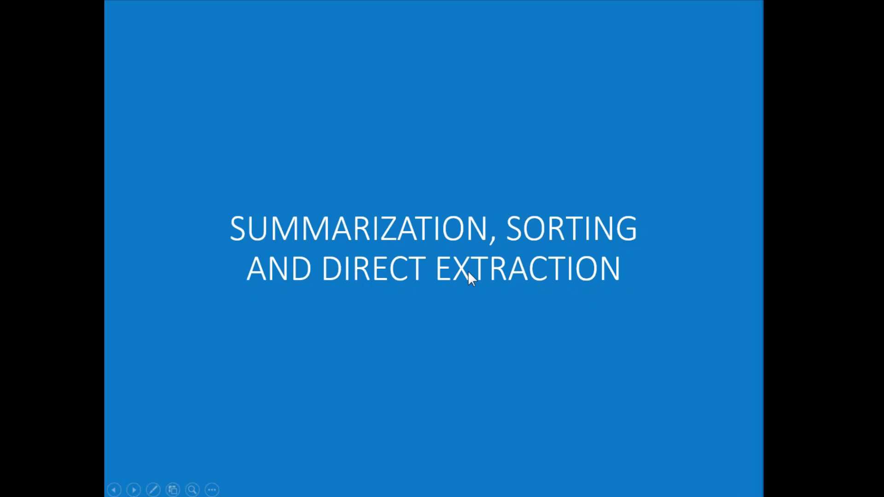
left_click(588, 328)
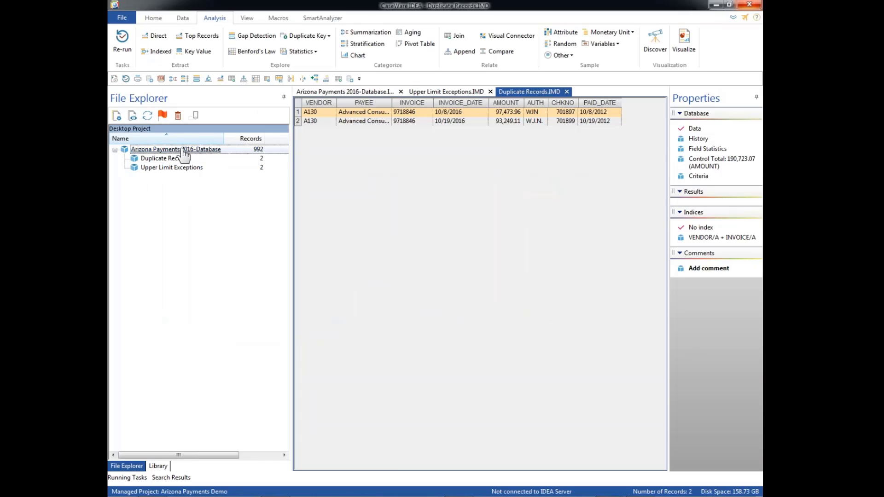
Summarize Arizona Payments 2016-Database by VENDOR and PAYEE, totalling AMOUNT, into a new database named Vendor Summary.
double_click(184, 152)
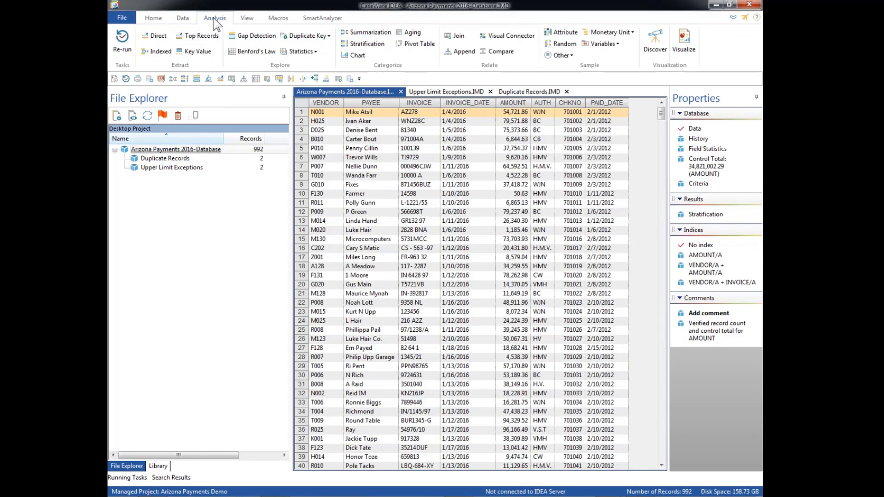
left_click(365, 32)
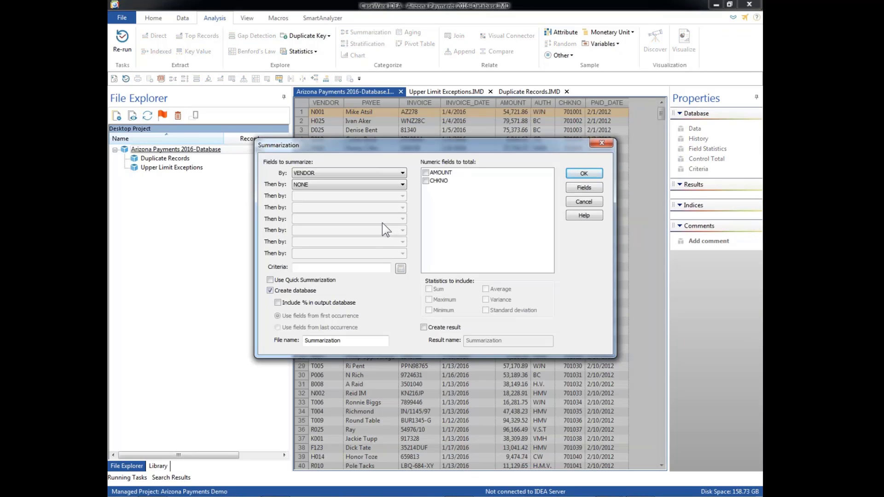
left_click(403, 184)
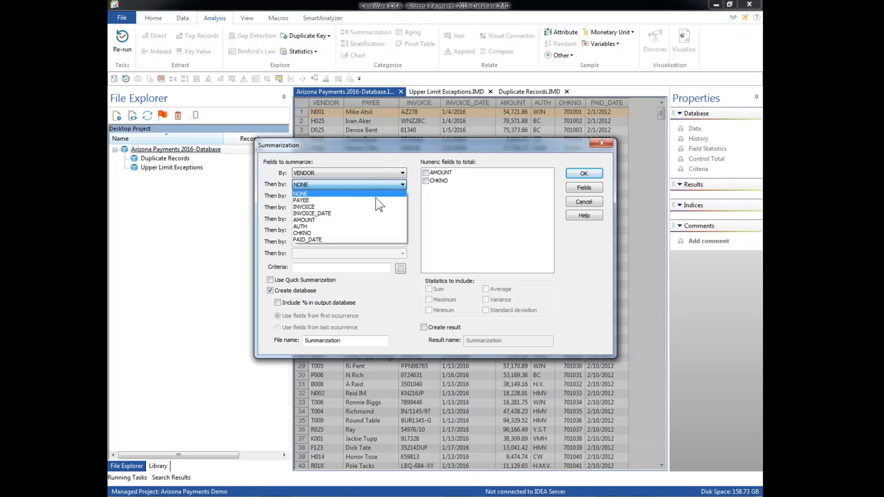
left_click(369, 200)
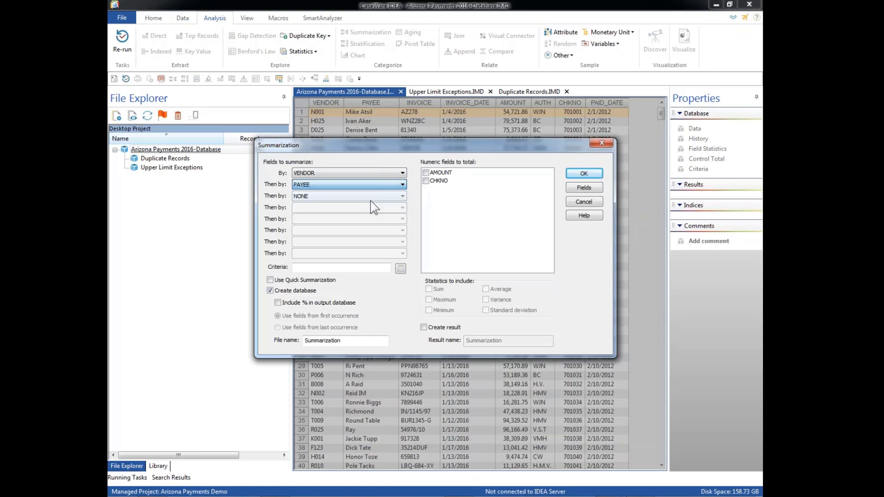
left_click(426, 174)
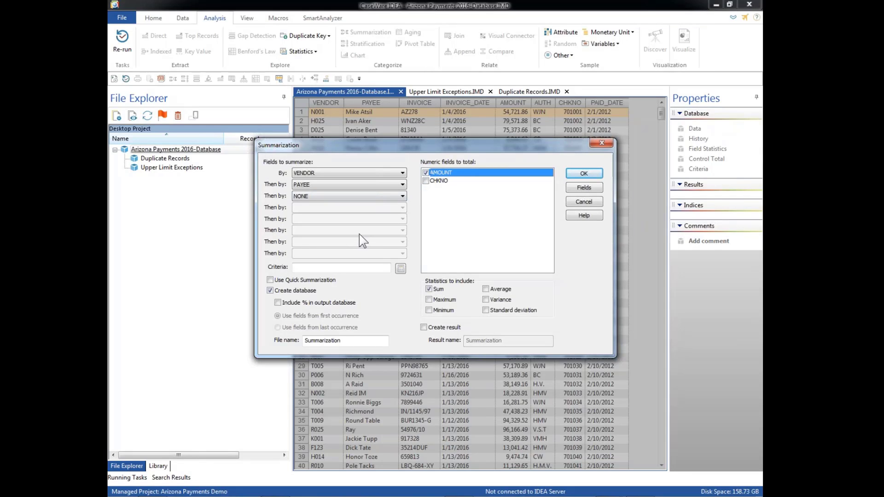
left_click_drag(350, 341, 275, 344)
type("Vendor")
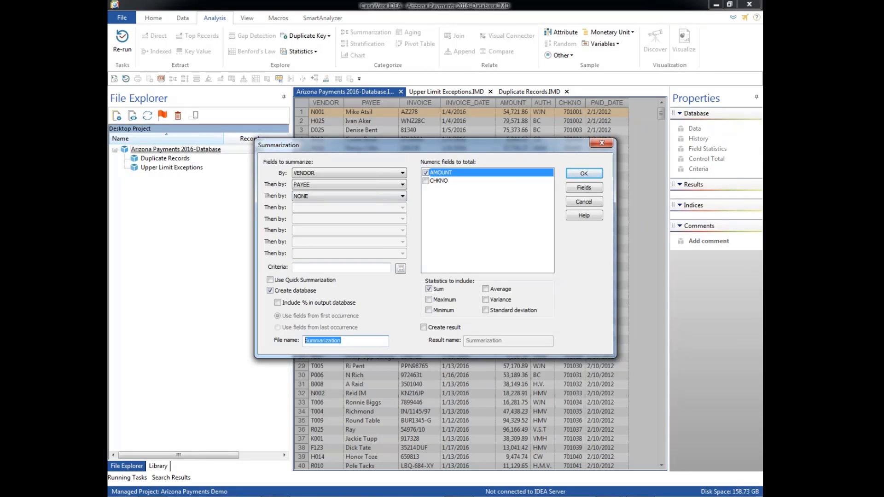
type(" Summary")
left_click(584, 174)
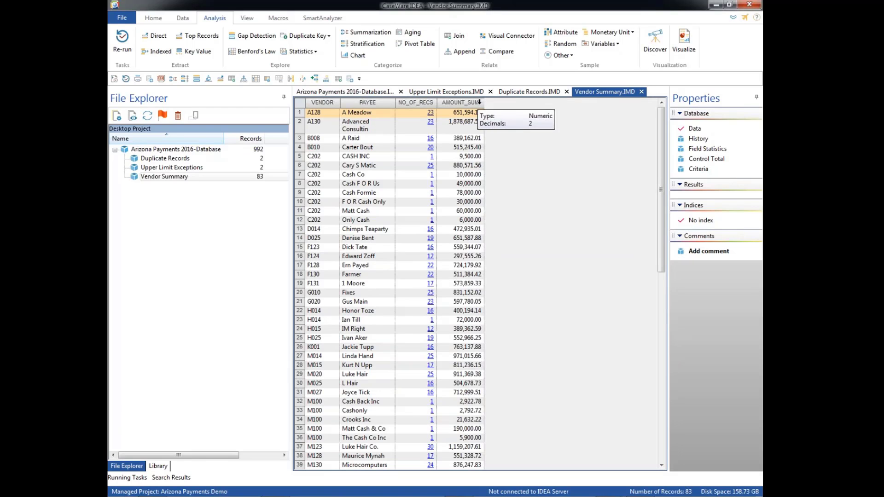
Sort the vendor summary by AMOUNT_SUM in descending order.
left_click(479, 102)
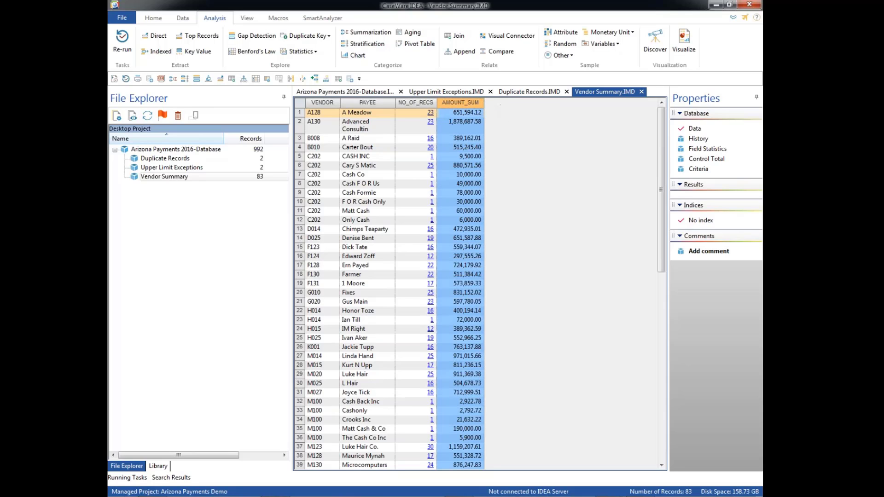
double_click(479, 103)
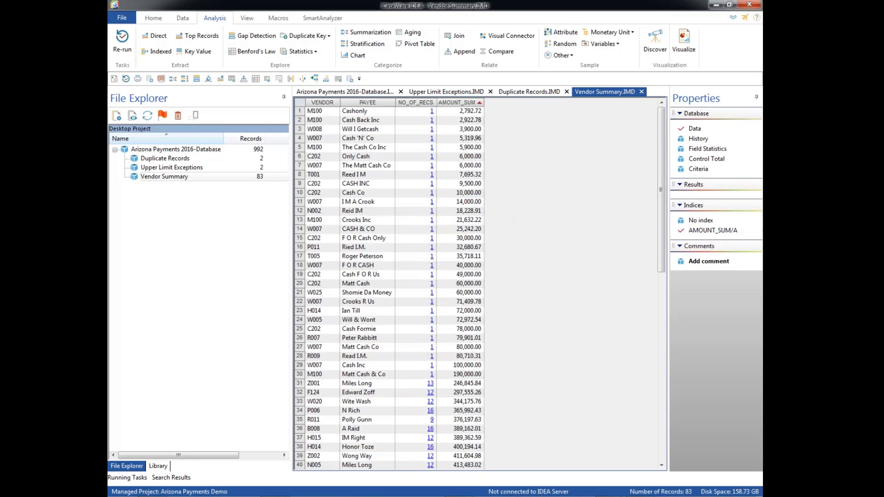
double_click(479, 103)
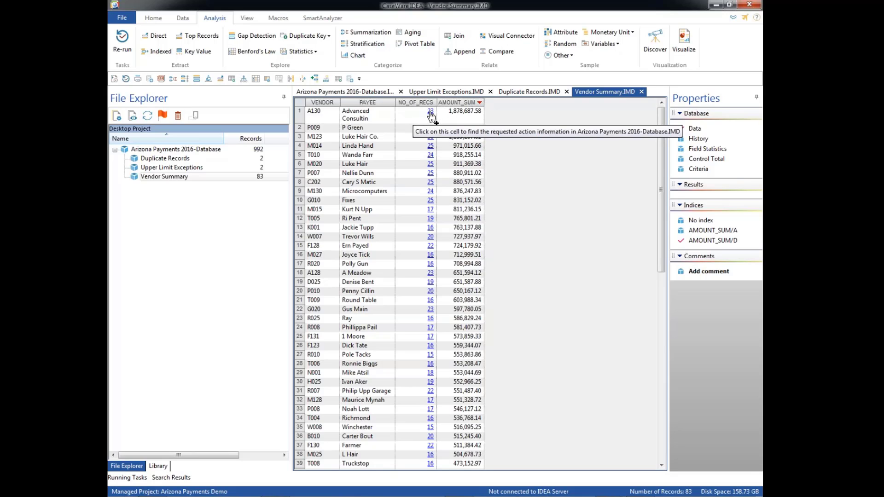
Preview the payment records behind the Advanced Consultin summary row and save them as a database named Advanced Consultin.
left_click(431, 112)
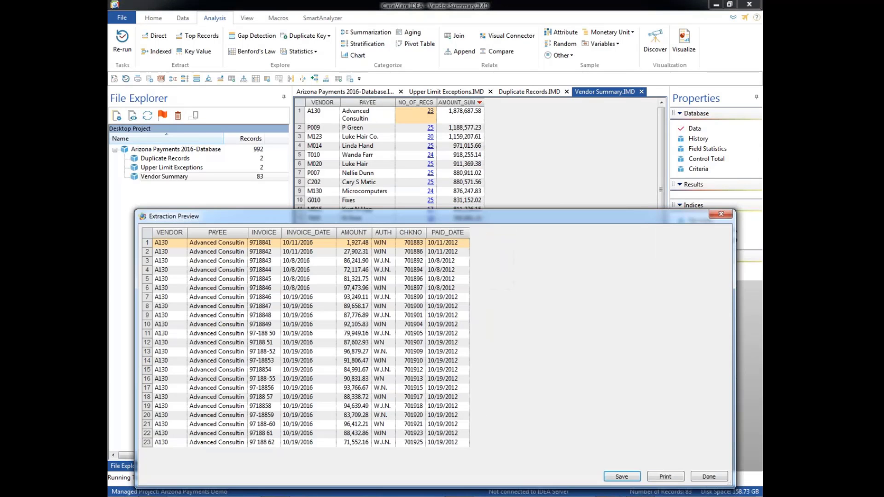
left_click_drag(449, 215, 440, 79)
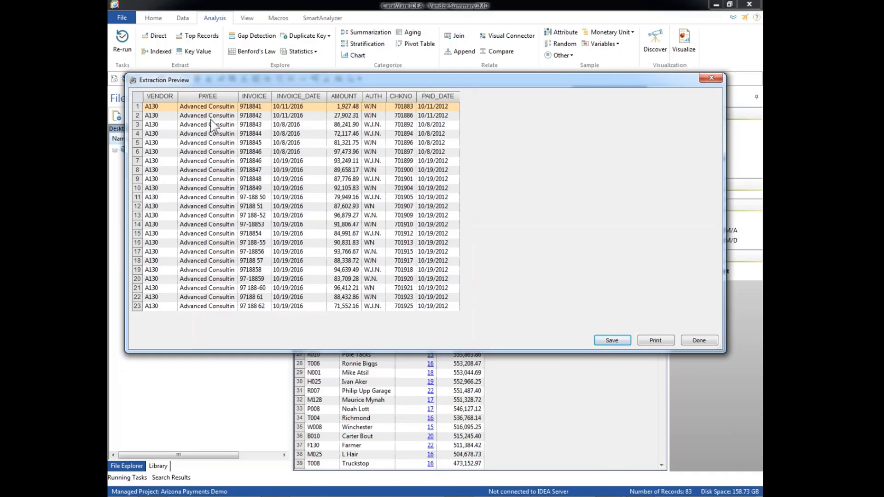
left_click(612, 341)
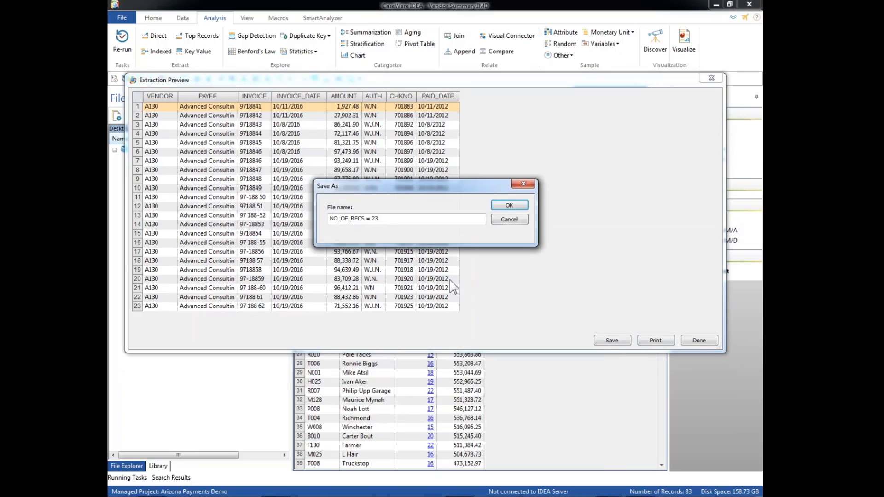
type("Advanced Consultin")
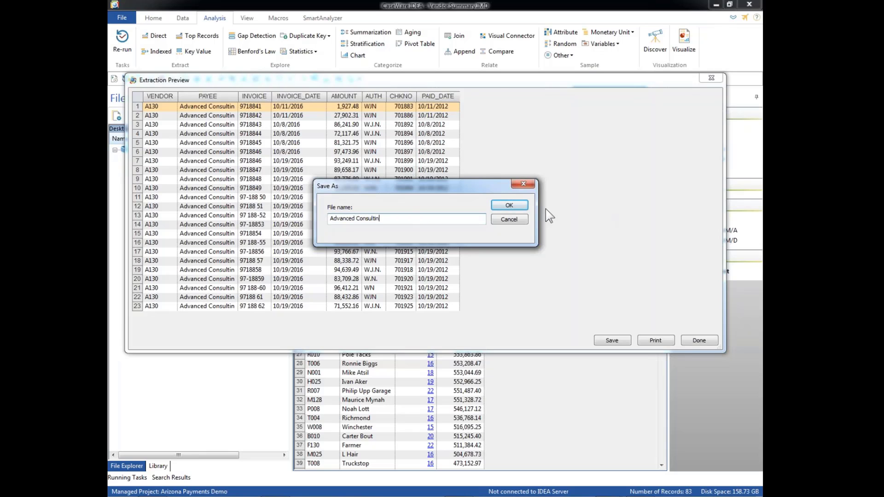
left_click(509, 208)
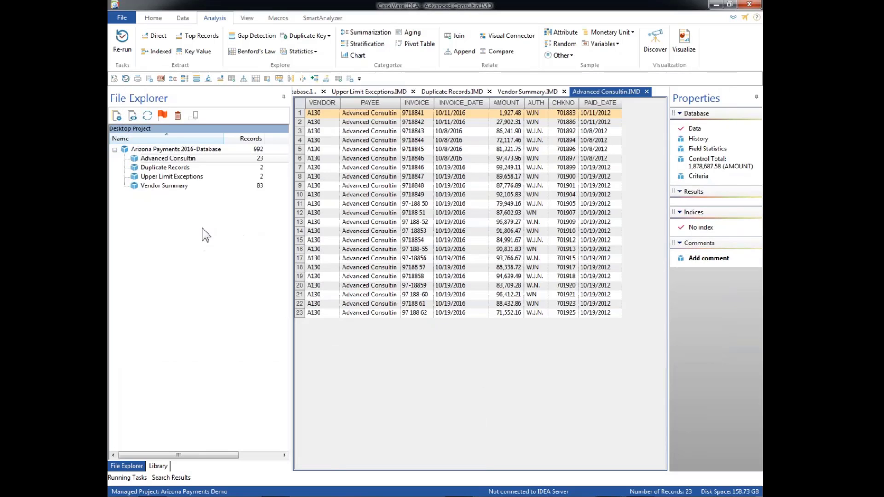
mouse_move(663, 488)
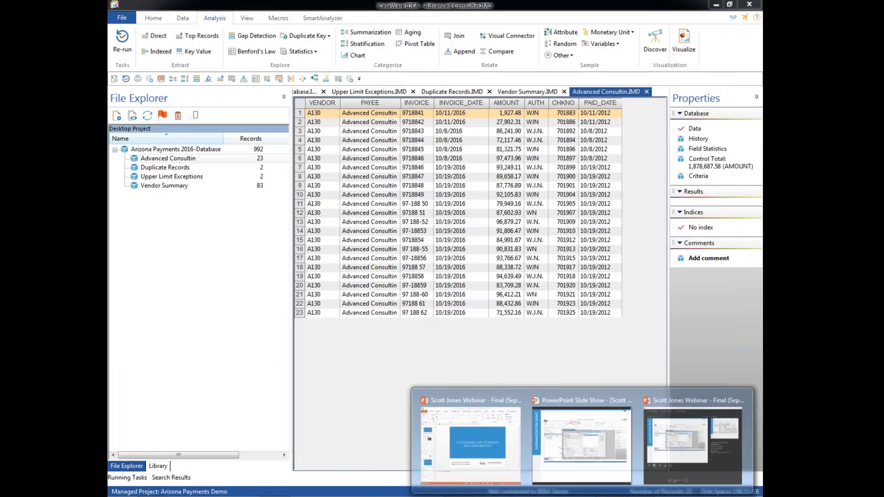
left_click(701, 449)
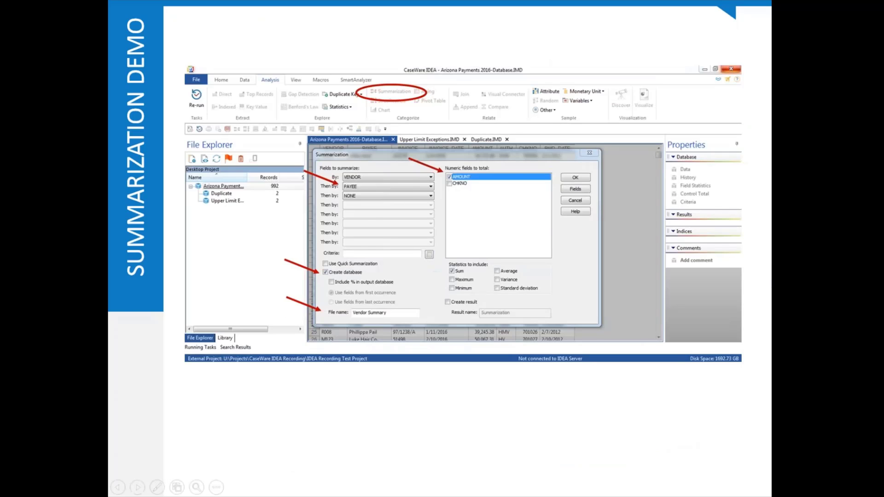
key("Right")
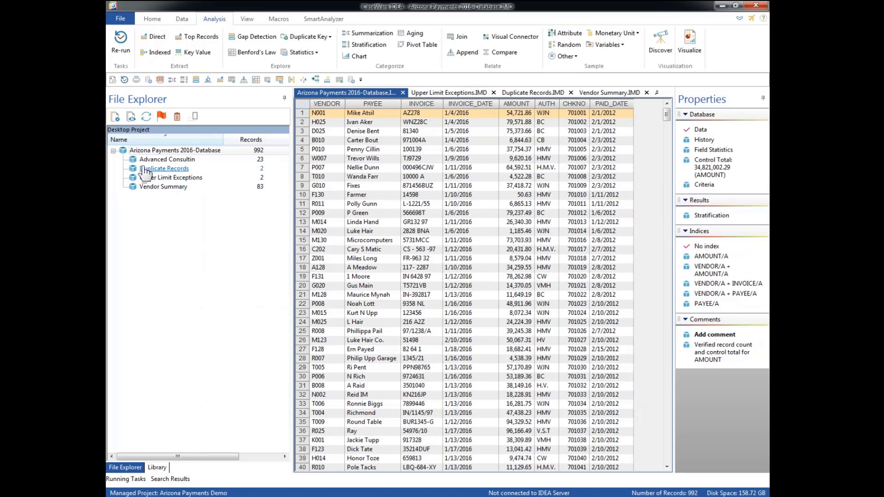
Run a fuzzy duplicate search on Vendor Summary keyed on PAYEE at 80% similarity, outputting to Fuzzy Duplicate 80, and inspect the Matt Cash Co match.
left_click(175, 188)
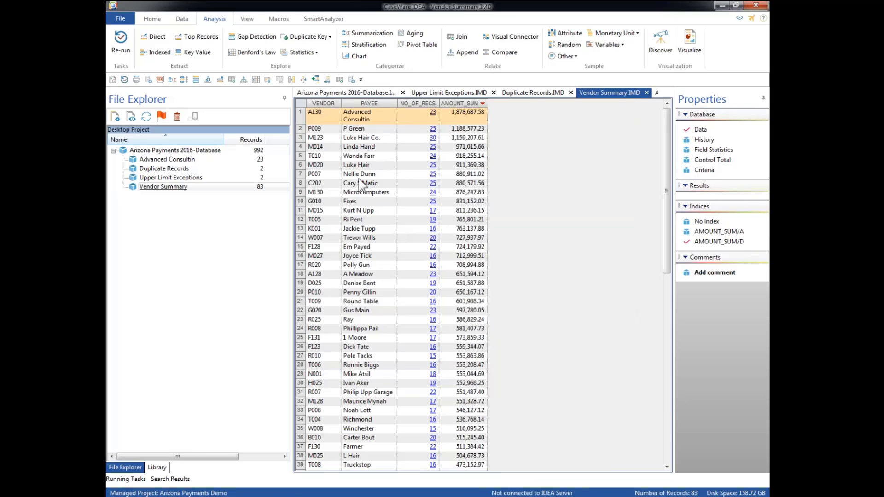
left_click(314, 39)
left_click(305, 83)
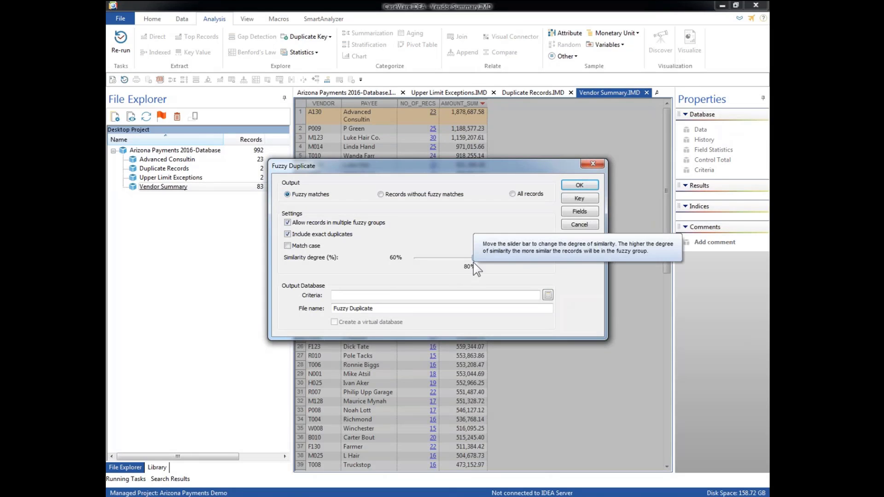
left_click(579, 199)
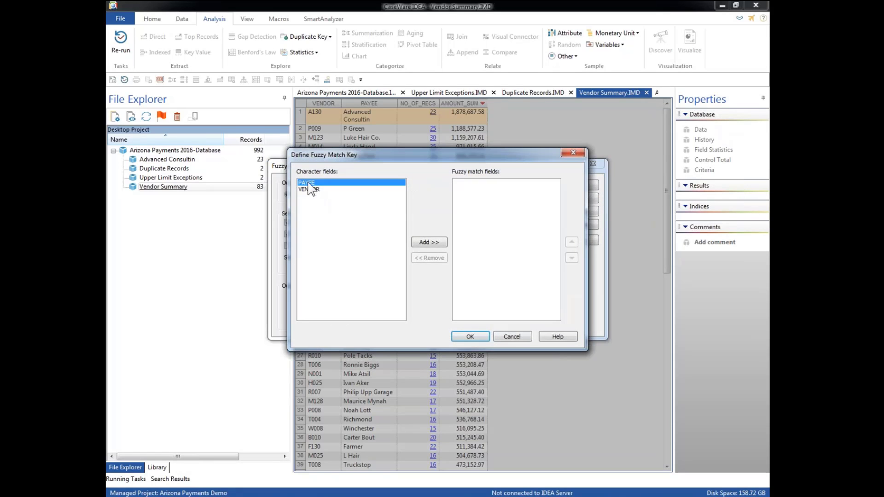
left_click(432, 243)
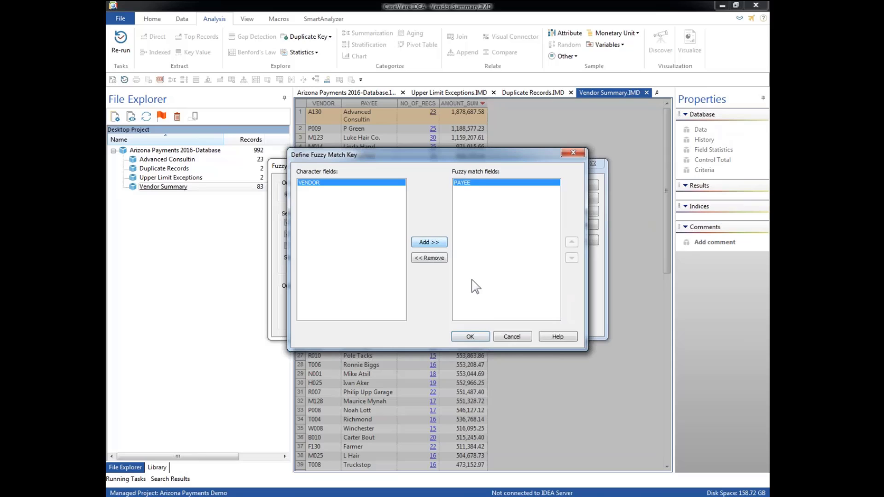
left_click(471, 337)
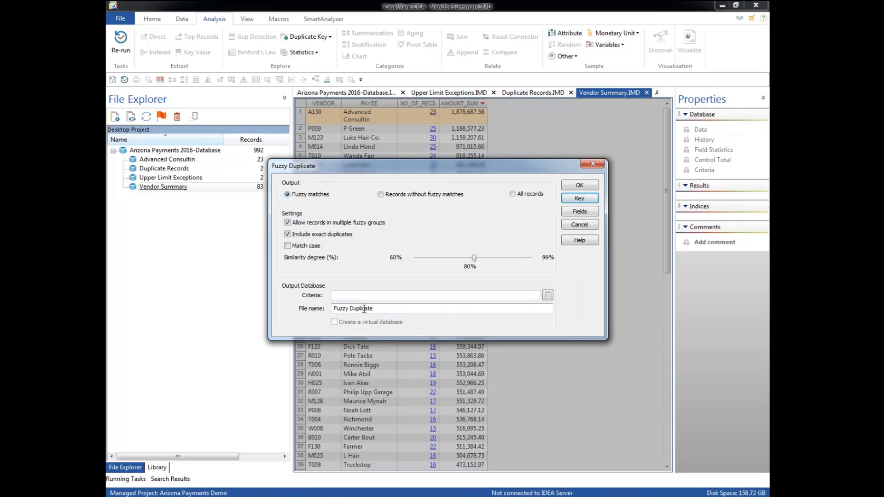
left_click(396, 309)
type("80")
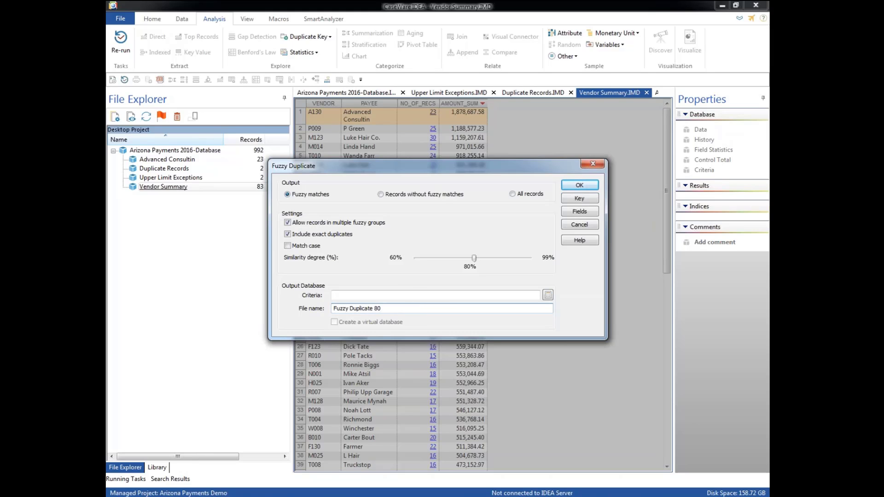
left_click(579, 185)
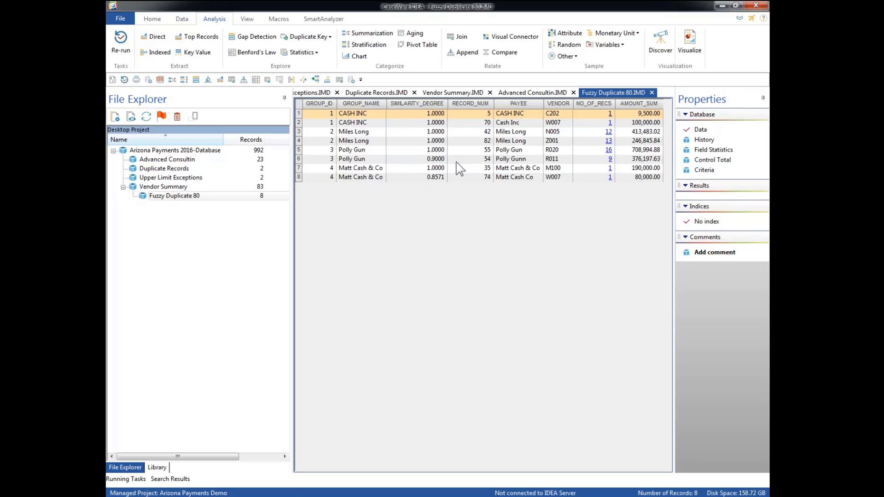
left_click(368, 178)
left_click(525, 180)
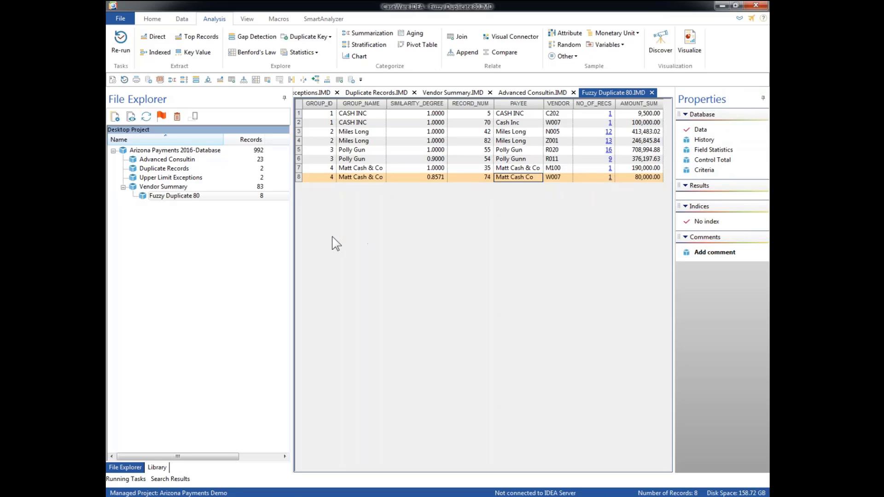
Run another fuzzy duplicate search on Vendor Summary keyed on PAYEE at 60% similarity, outputting the matches to Fuzzy Duplicate 60.
double_click(175, 189)
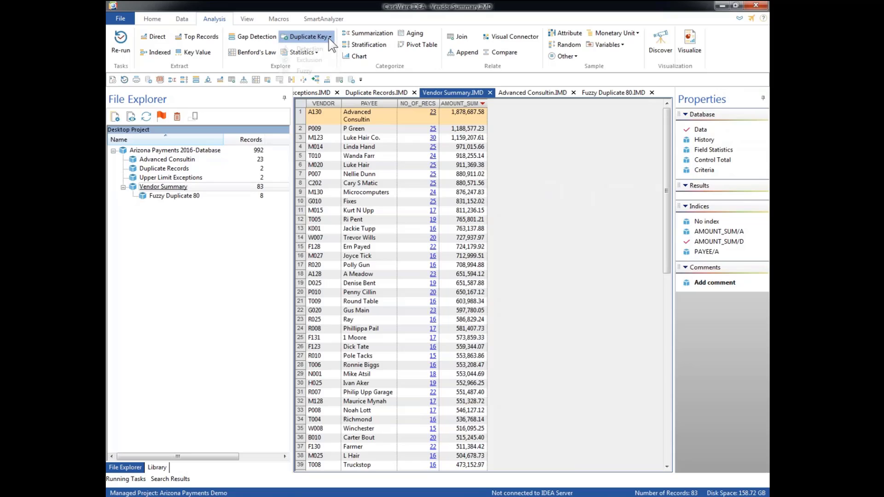
left_click(307, 37)
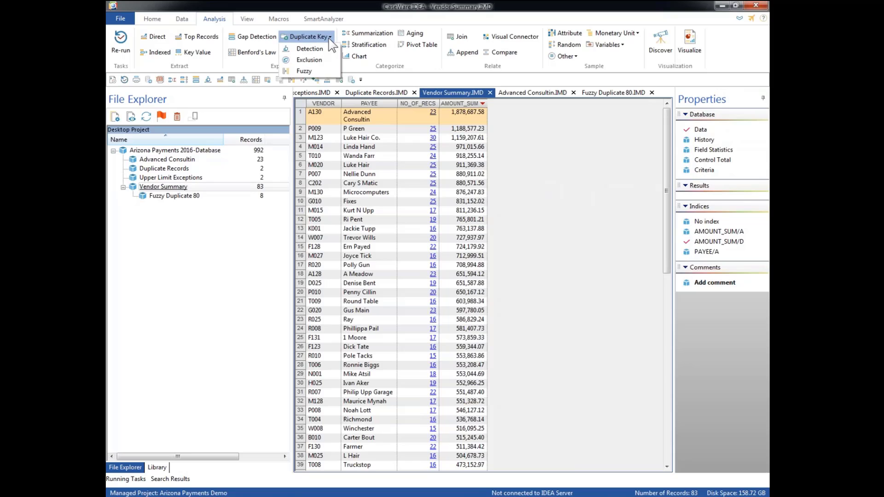
left_click(304, 71)
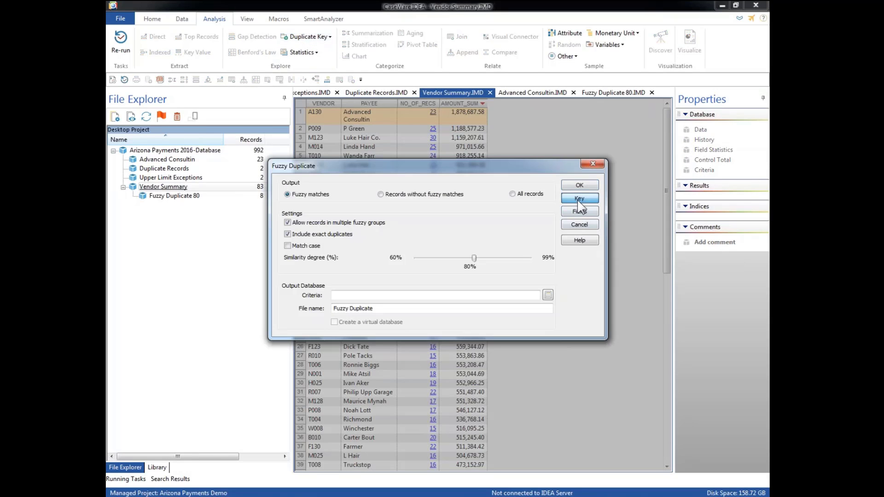
left_click(579, 201)
left_click(433, 241)
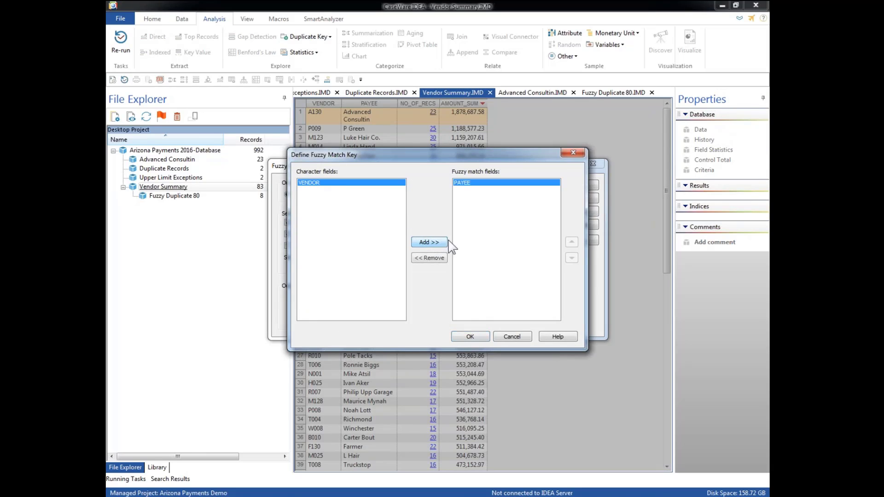
left_click(472, 337)
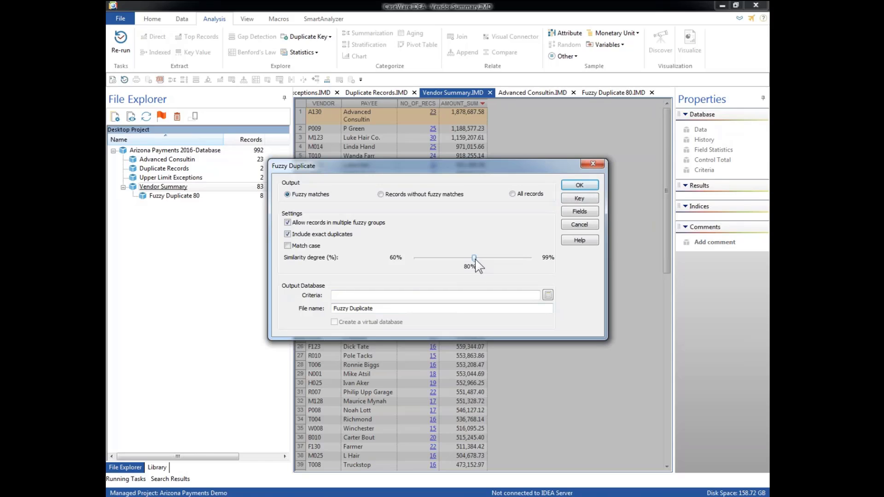
left_click_drag(474, 258, 410, 260)
left_click(404, 308)
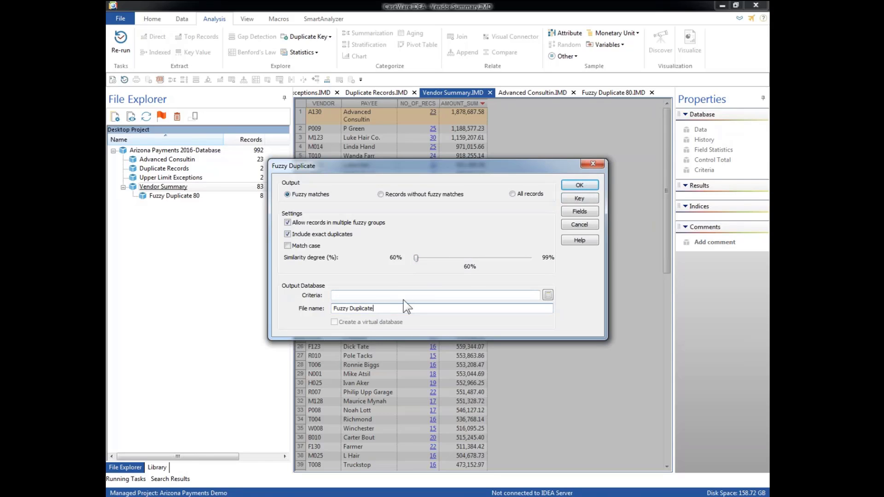
type("60")
left_click(579, 185)
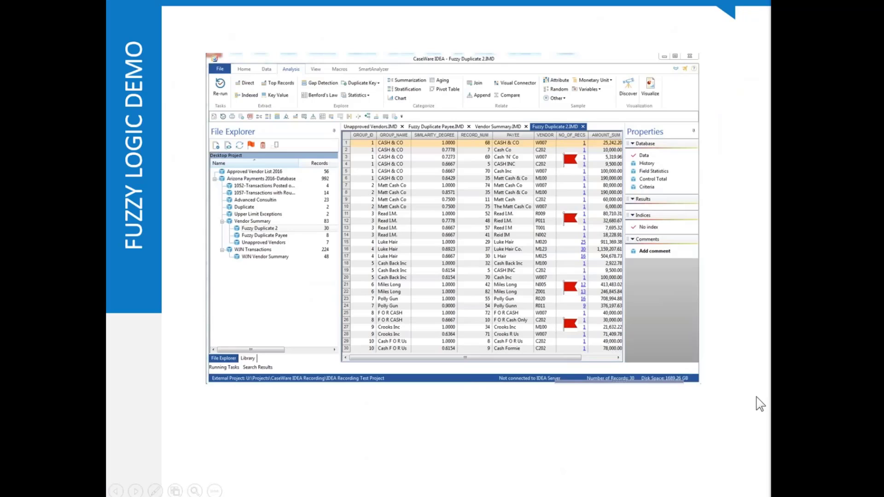
left_click(731, 405)
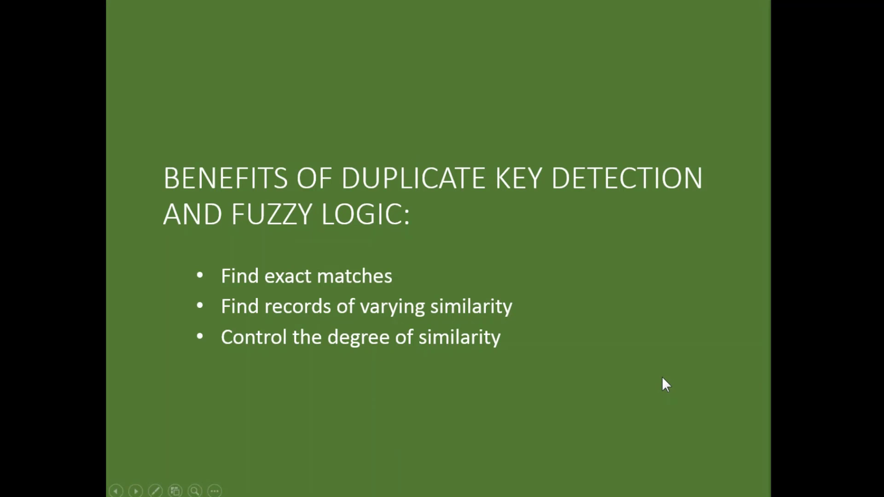
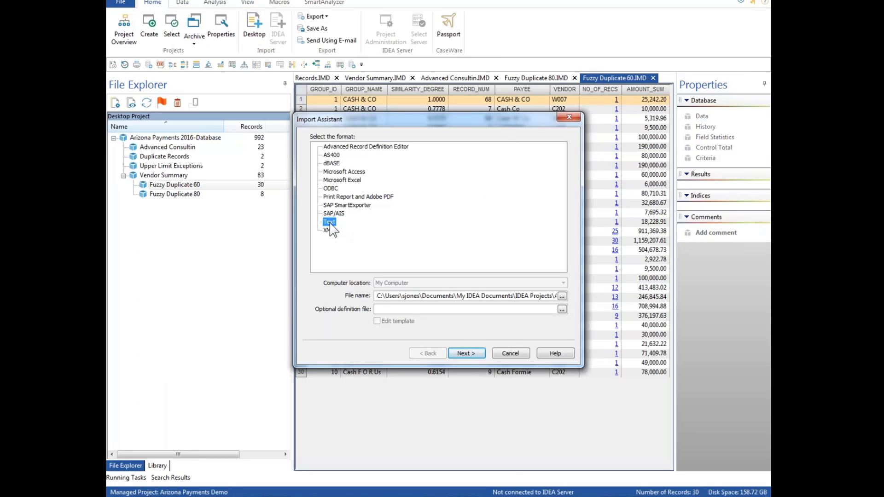
Choose Approved Vendor List 2016.TXT as the text file to import and accept it as a delimited file with comma separators.
left_click(562, 297)
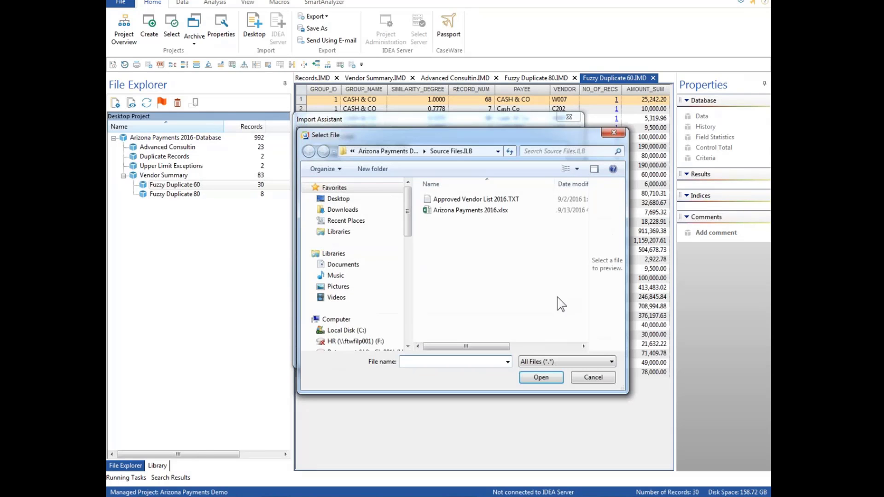
left_click(450, 201)
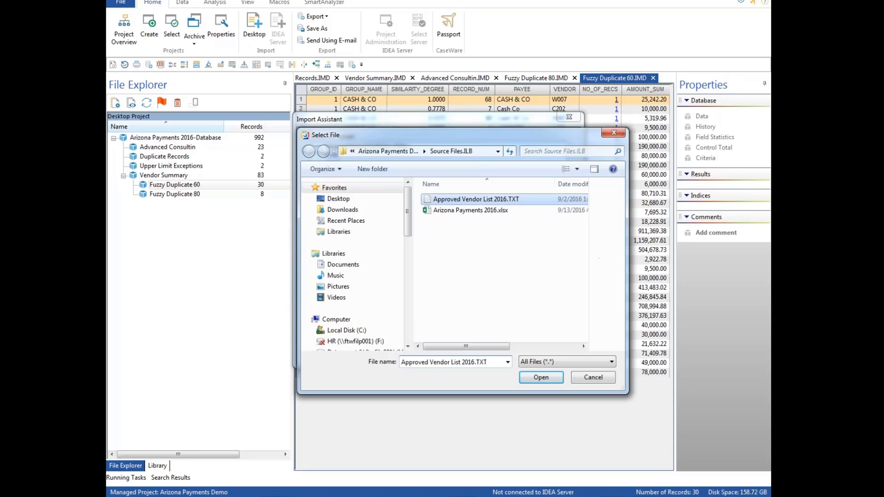
left_click(546, 378)
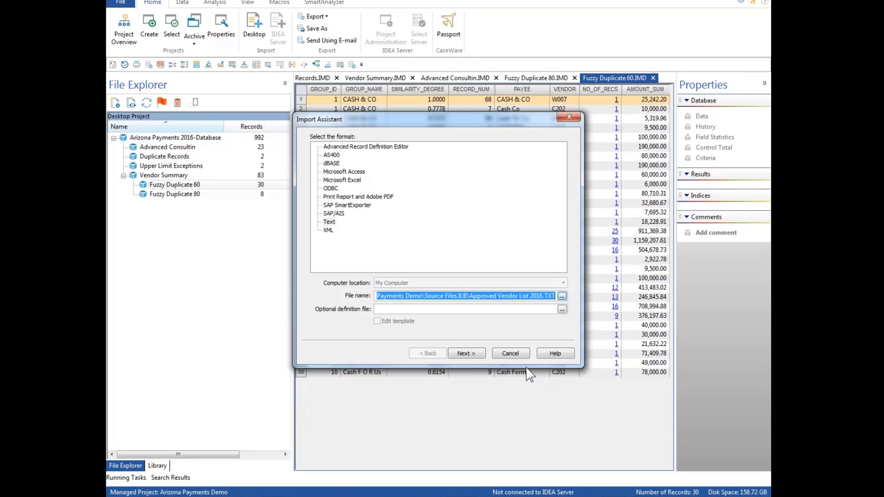
left_click(463, 353)
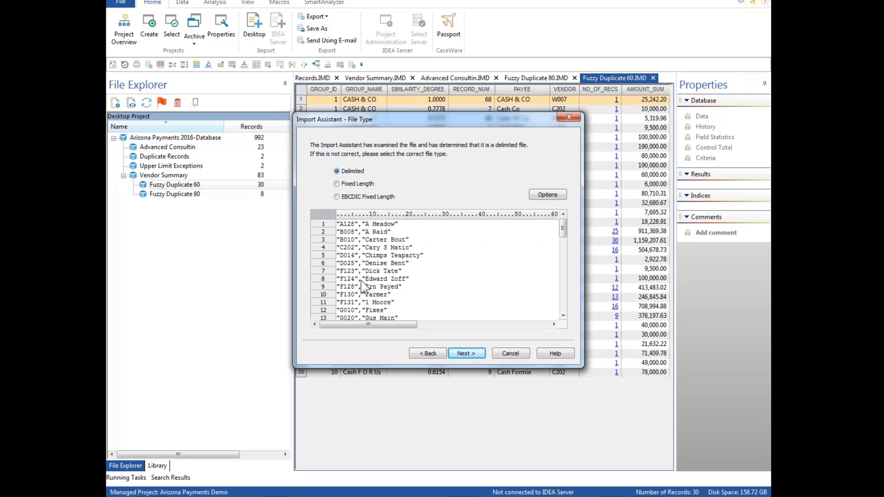
left_click(474, 356)
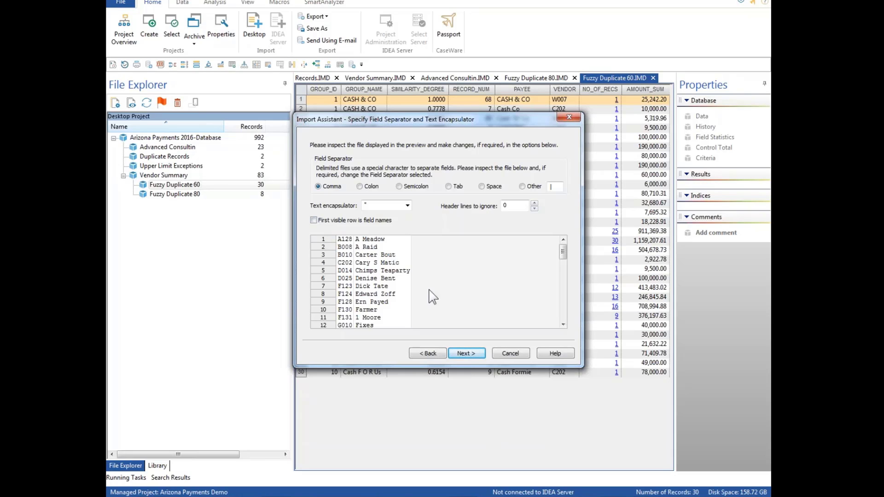
left_click(476, 351)
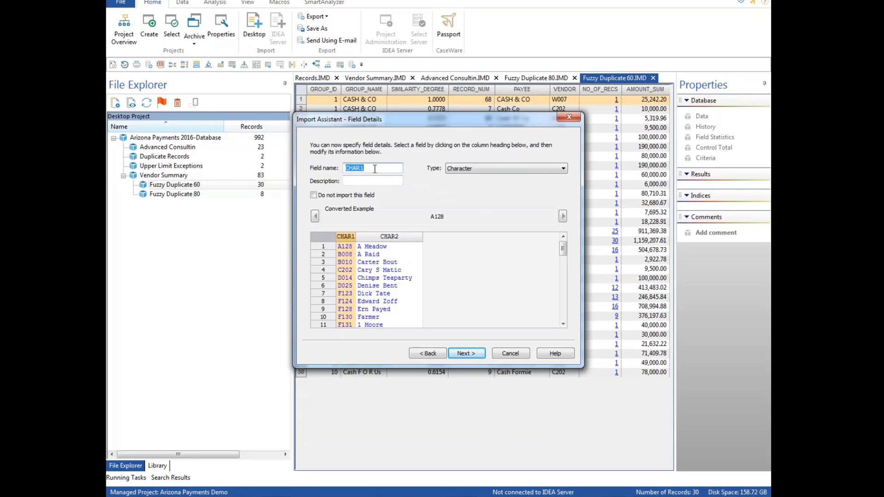
Name the two imported fields VEN_NUM and VEN_NAME and import the file as a database named Approved Vendor List 2016.
type("VEN_NUM")
left_click(389, 236)
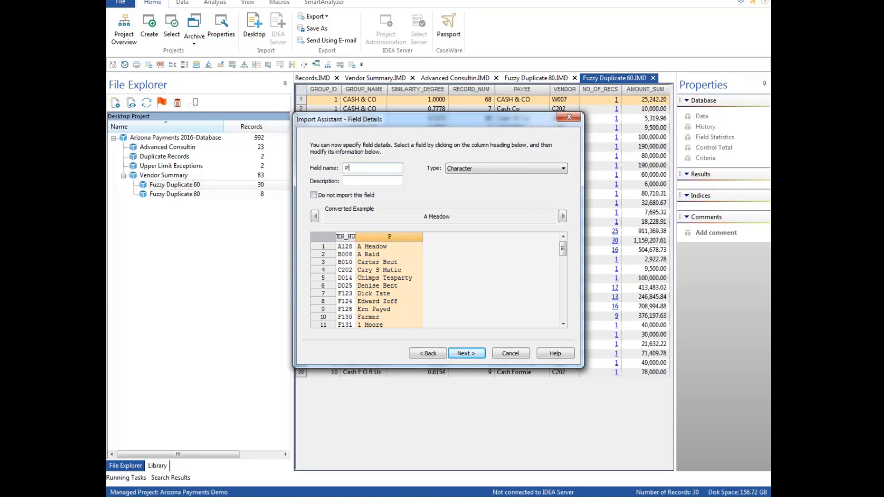
type("VEN_NAME")
left_click(471, 356)
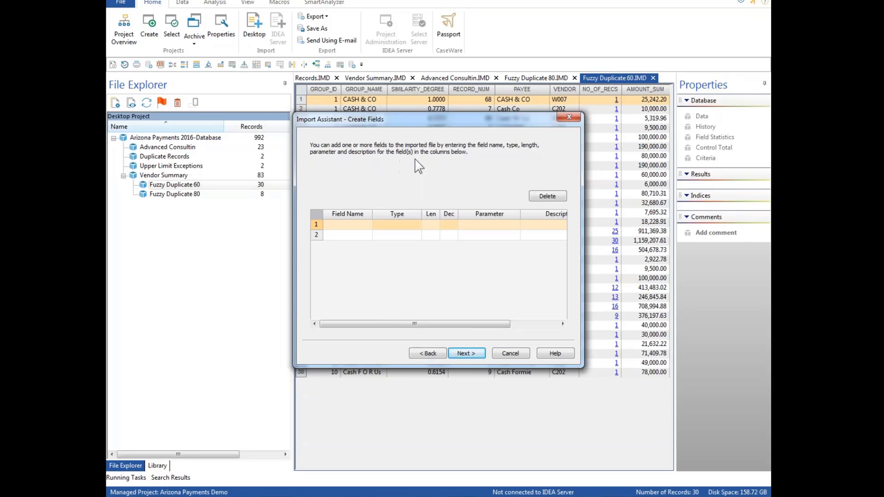
left_click(471, 352)
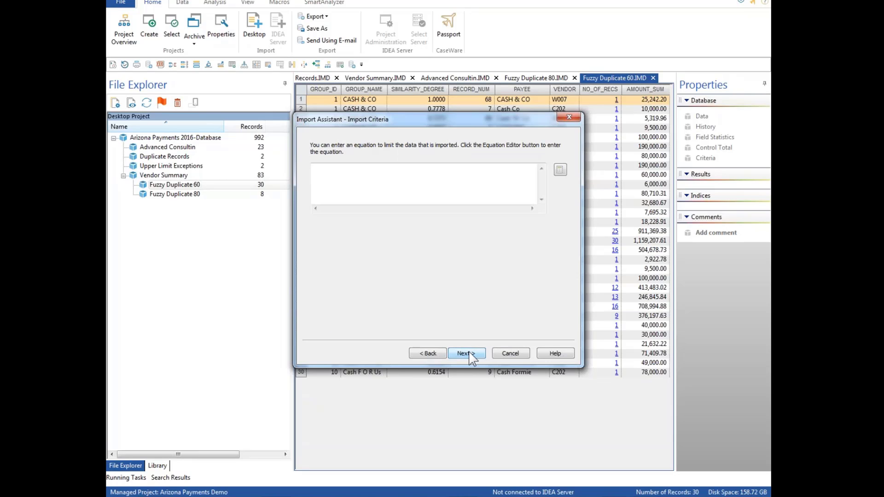
left_click(466, 353)
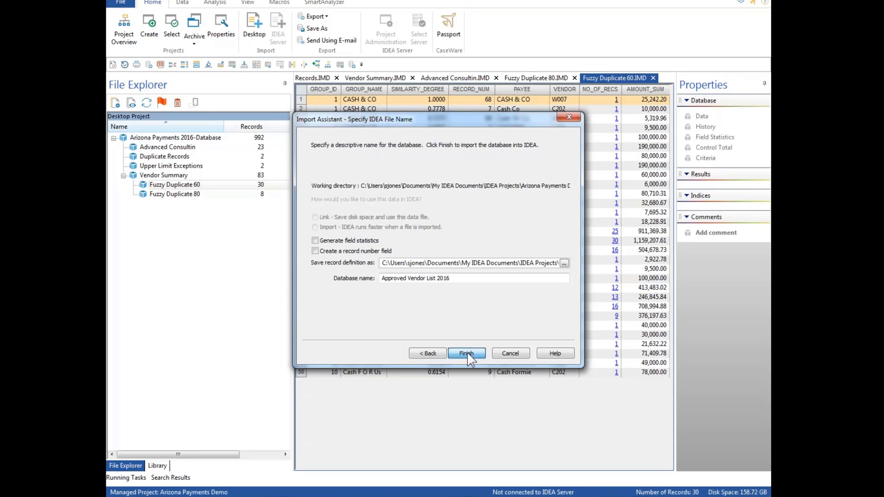
left_click(467, 353)
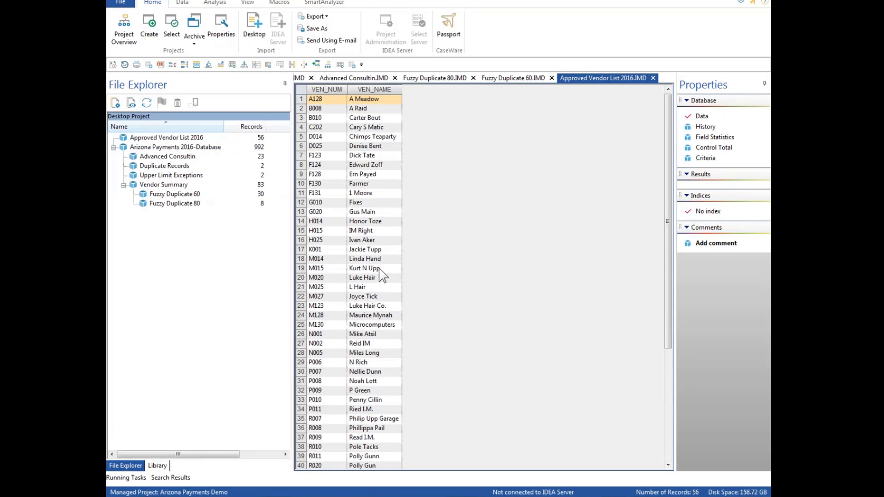
Open Vendor Summary and start a database join with Approved Vendor List 2016 as the secondary database.
double_click(195, 148)
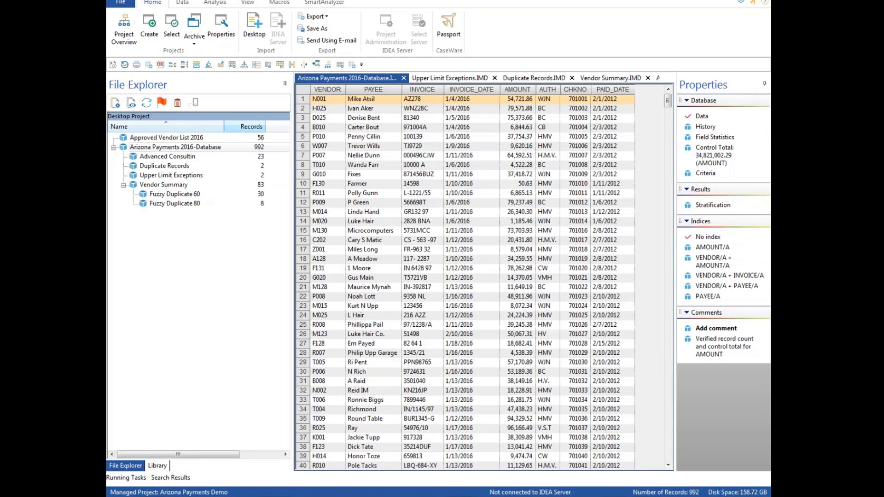
double_click(156, 138)
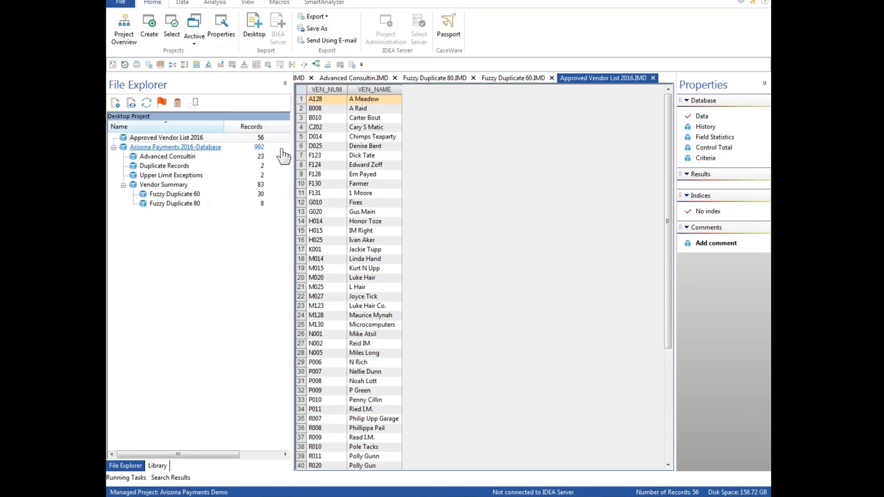
left_click(175, 184)
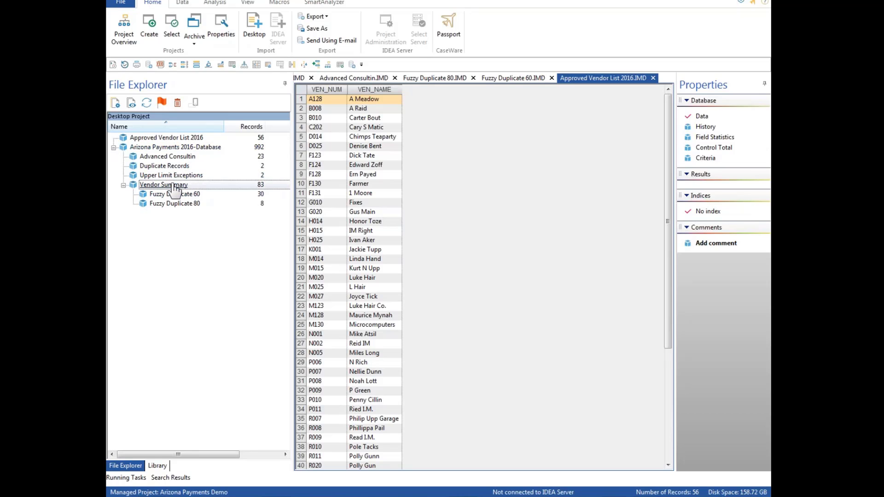
double_click(175, 185)
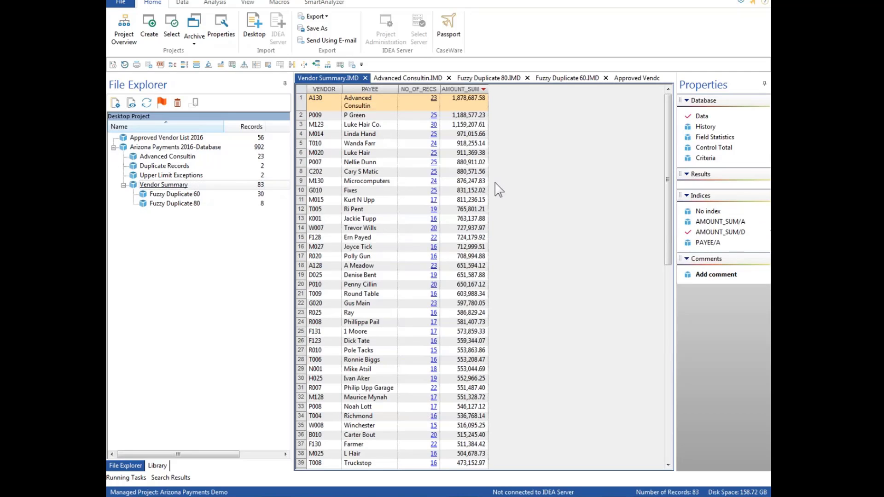
left_click(215, 3)
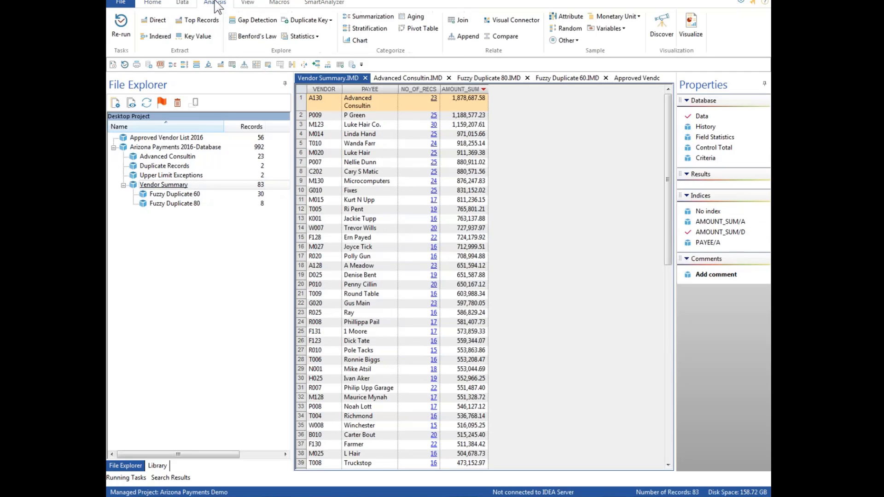
left_click(464, 22)
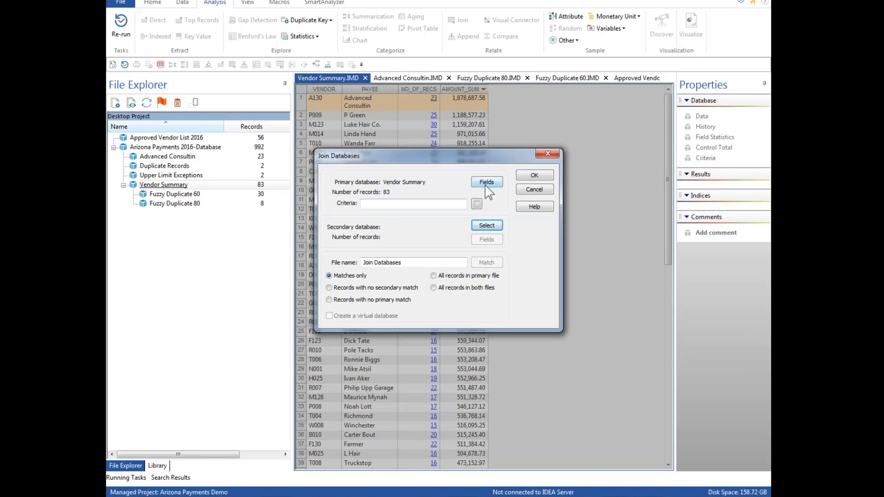
left_click(487, 225)
left_click(348, 199)
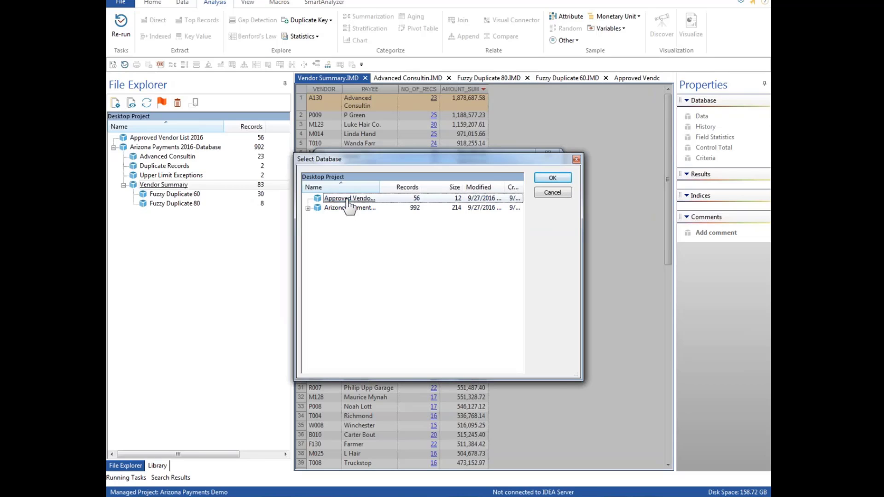
double_click(349, 202)
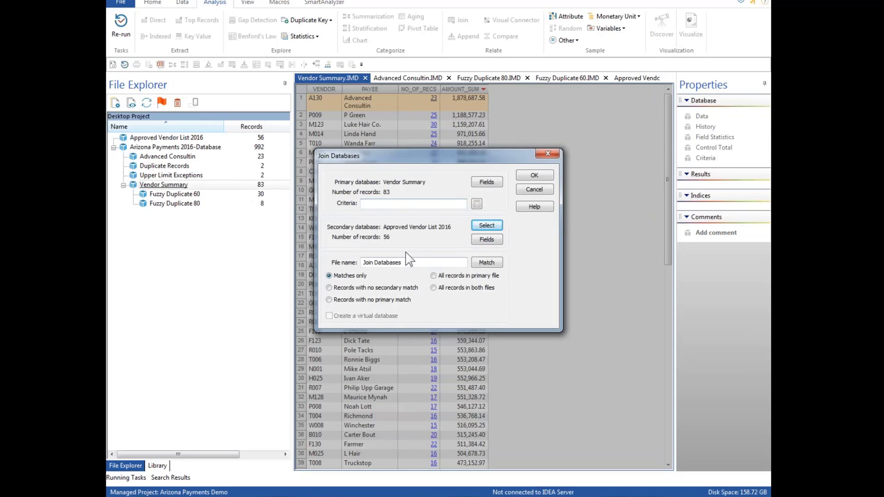
Set the join to keep records with no secondary match and name the output Unapproved Vendors.
left_click(329, 288)
left_click(407, 262)
left_click_drag(407, 263, 340, 263)
type("U")
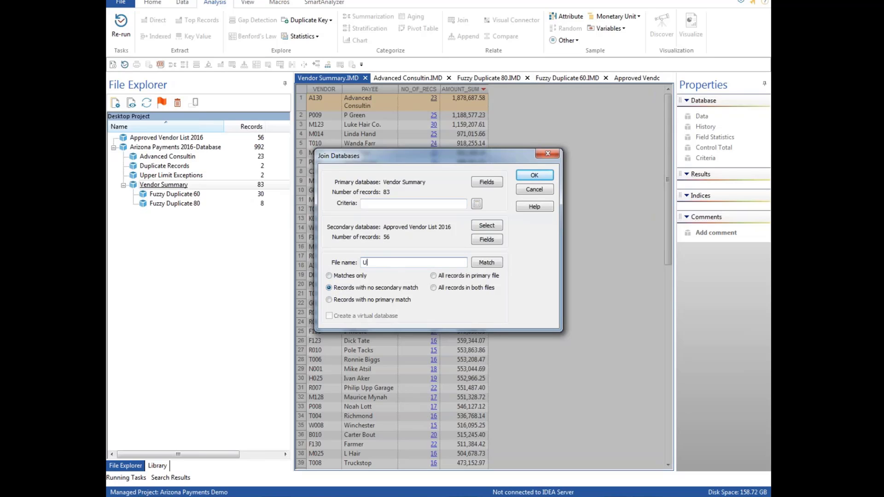
type("napproved Vendors")
Match the primary VENDOR field to the secondary VEN_NUM field in ascending order and run the join.
left_click(499, 263)
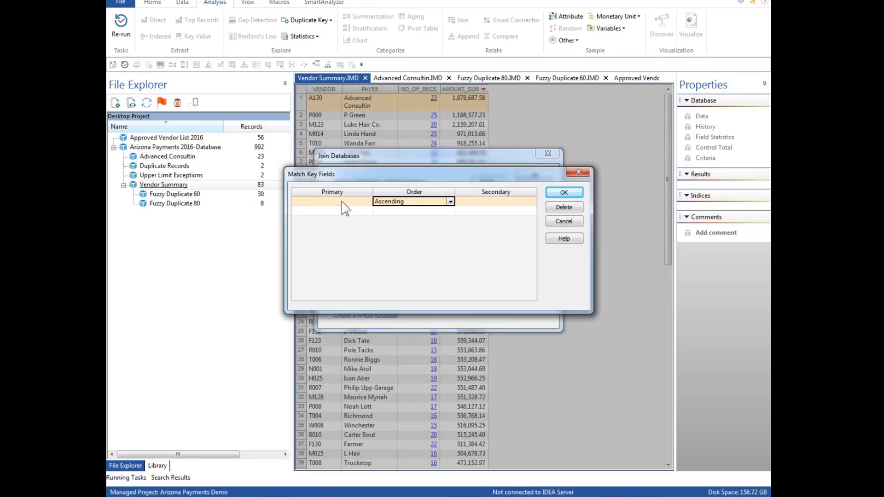
left_click(342, 201)
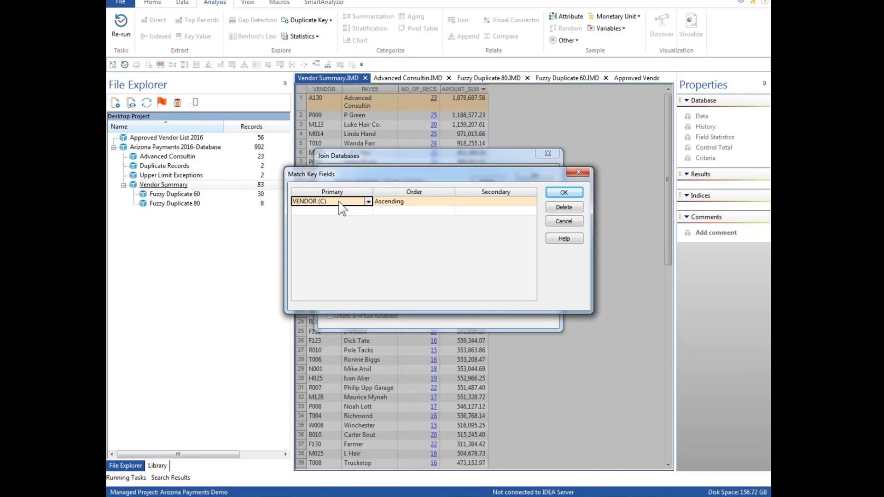
left_click(495, 203)
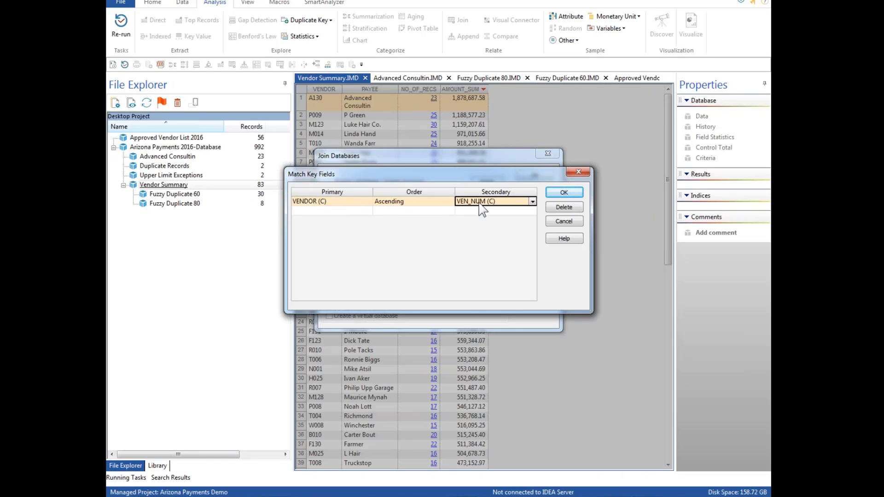
left_click(565, 193)
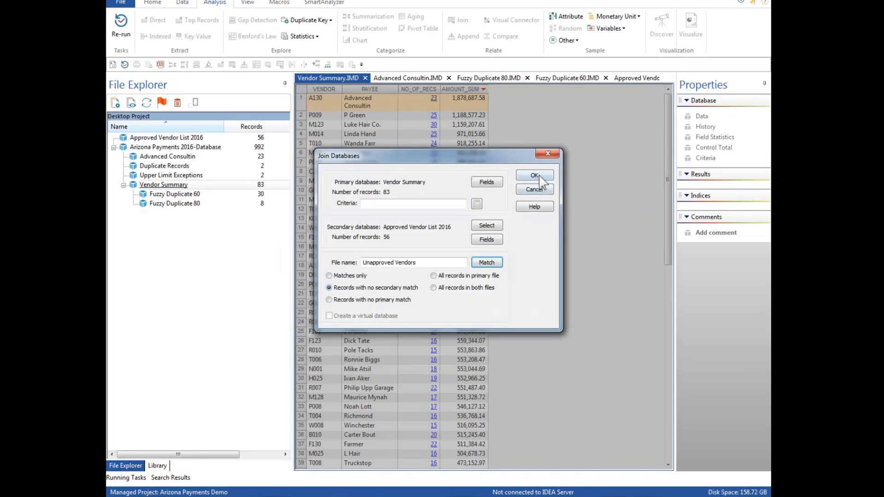
left_click(539, 175)
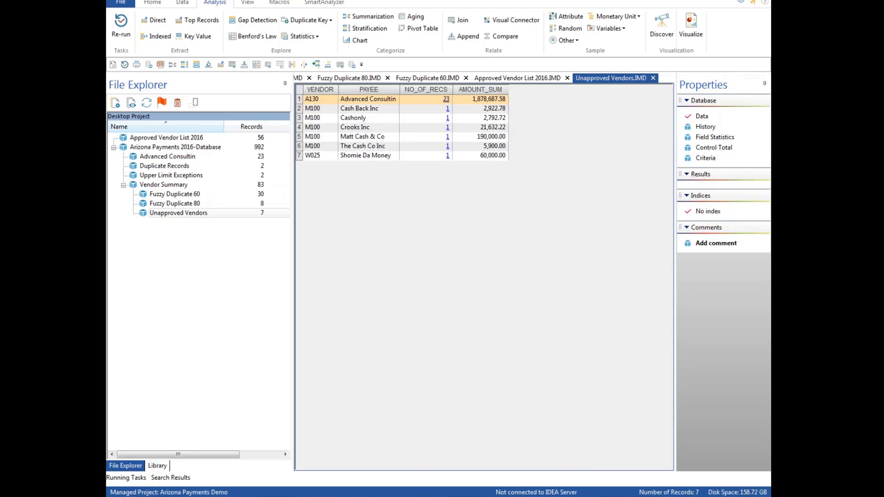
Switch to the PowerPoint slide show and advance to the Join Demo slide.
mouse_move(587, 496)
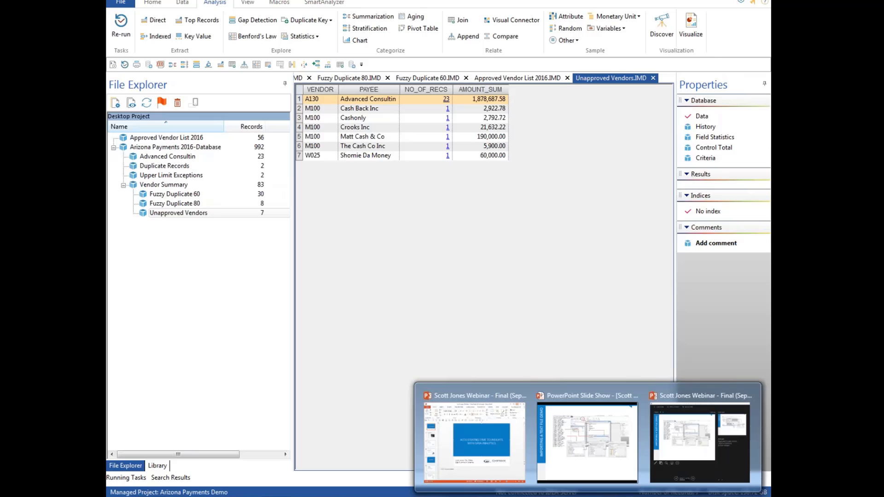
left_click(602, 464)
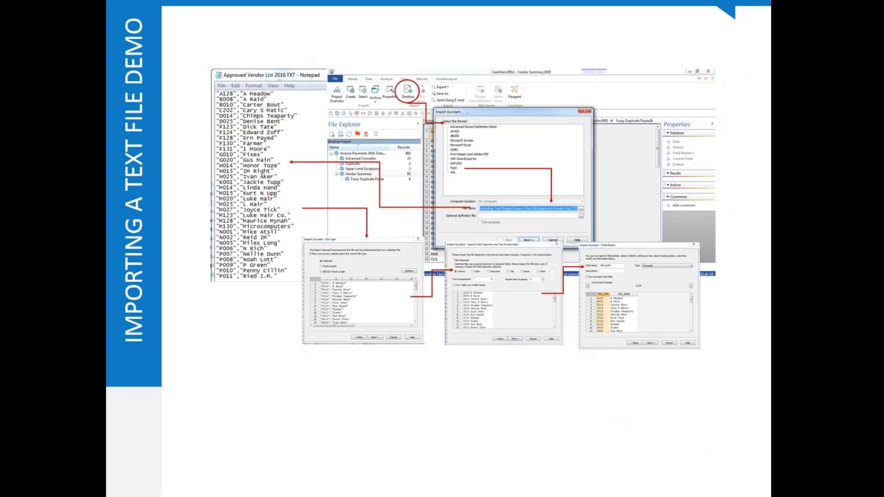
left_click(522, 355)
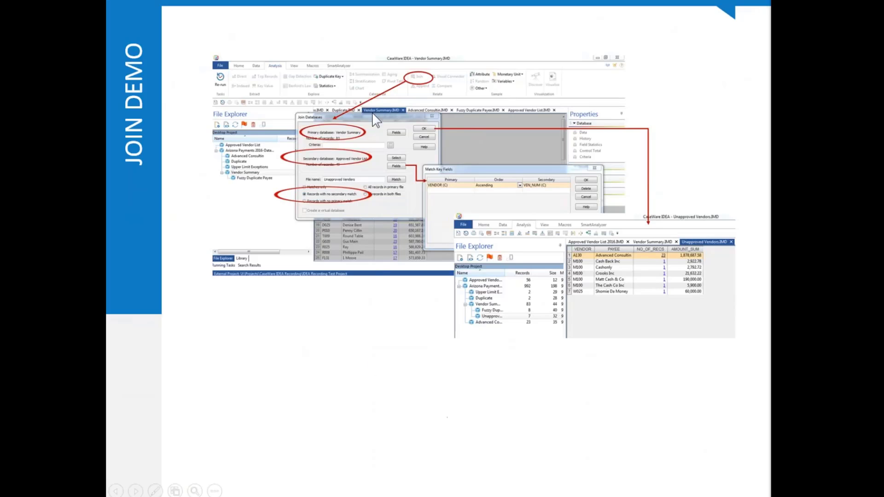
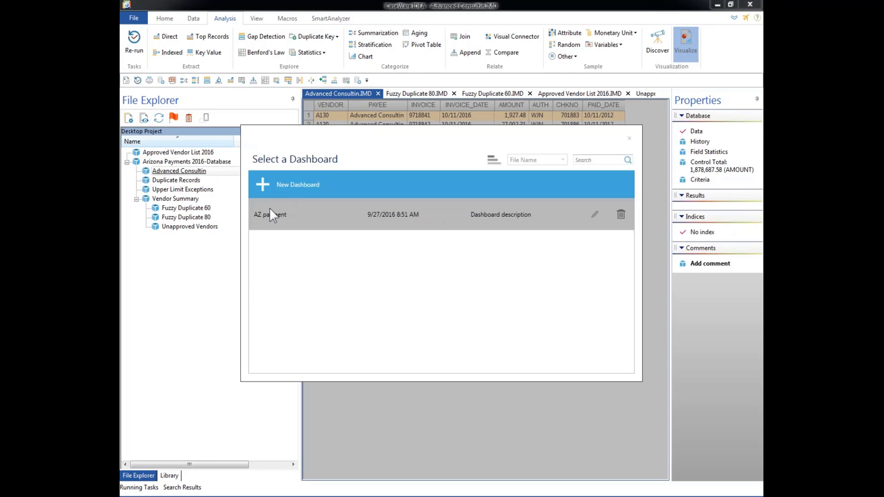
Create a new dashboard for Advanced Consultin with a bar chart grouped by AUTH.
left_click(298, 184)
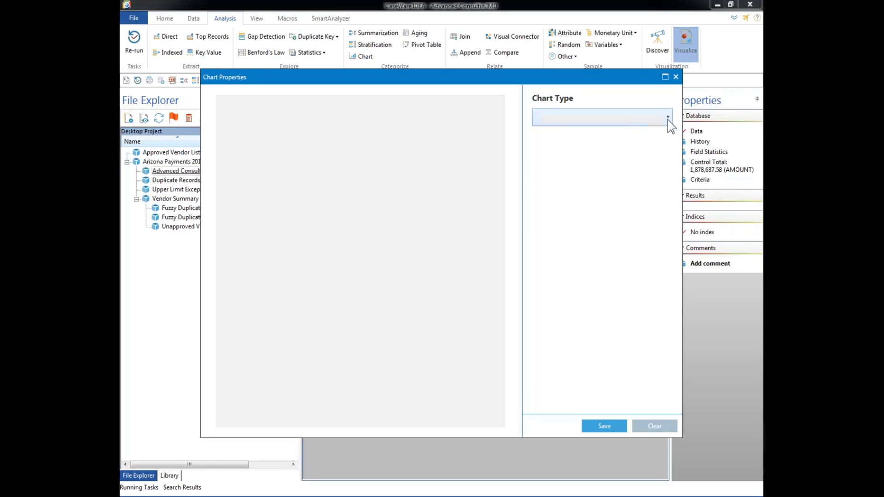
left_click(653, 121)
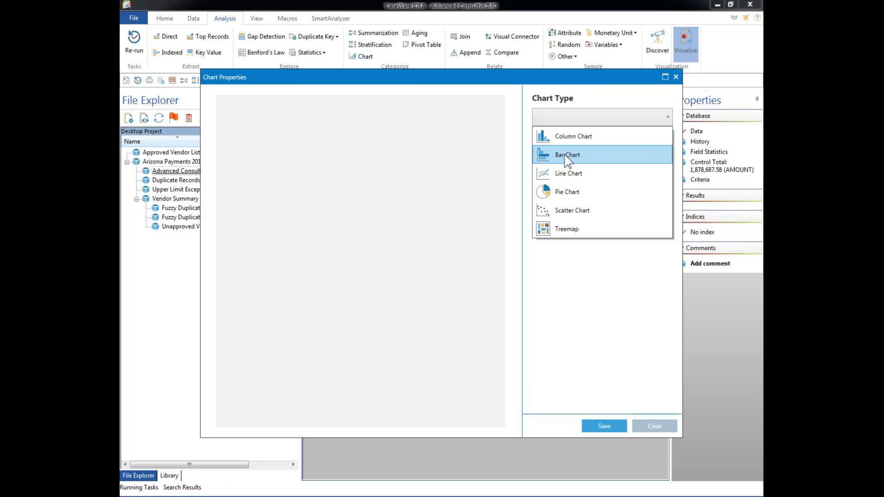
left_click(569, 156)
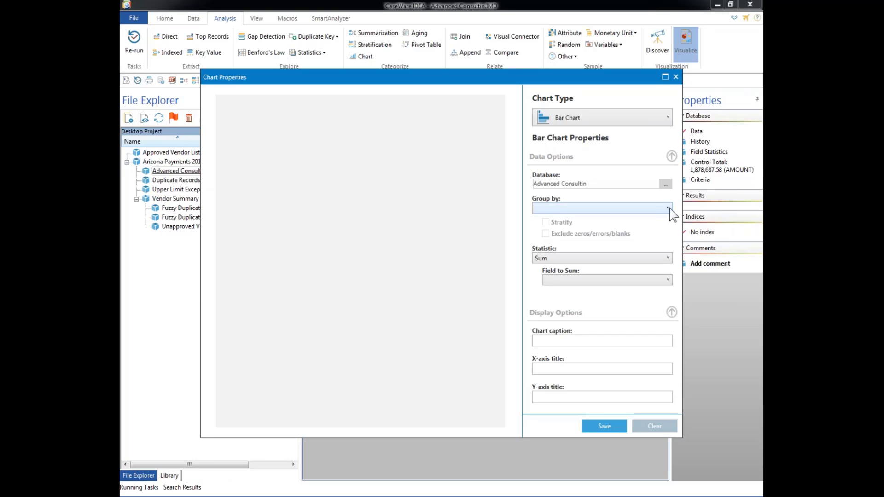
left_click(670, 208)
left_click(547, 272)
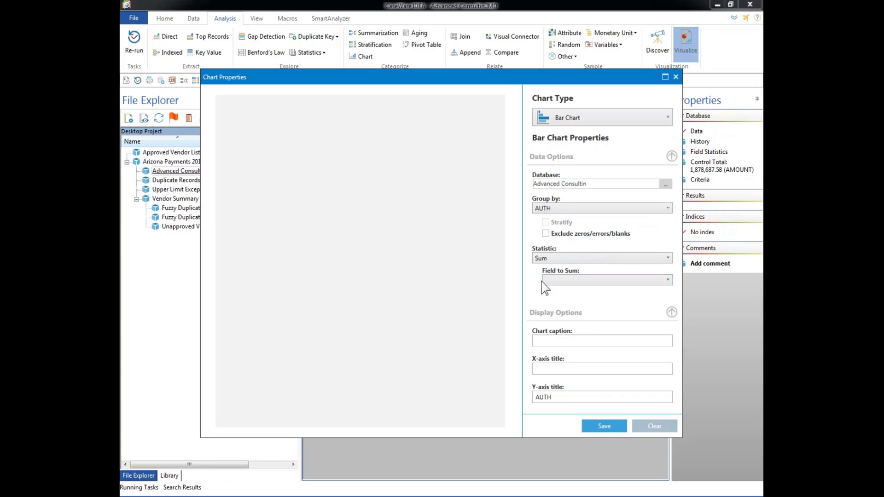
Set the bar chart to sum AMOUNT, save it, and accept the single-chart dashboard layout.
left_click(668, 280)
left_click(571, 291)
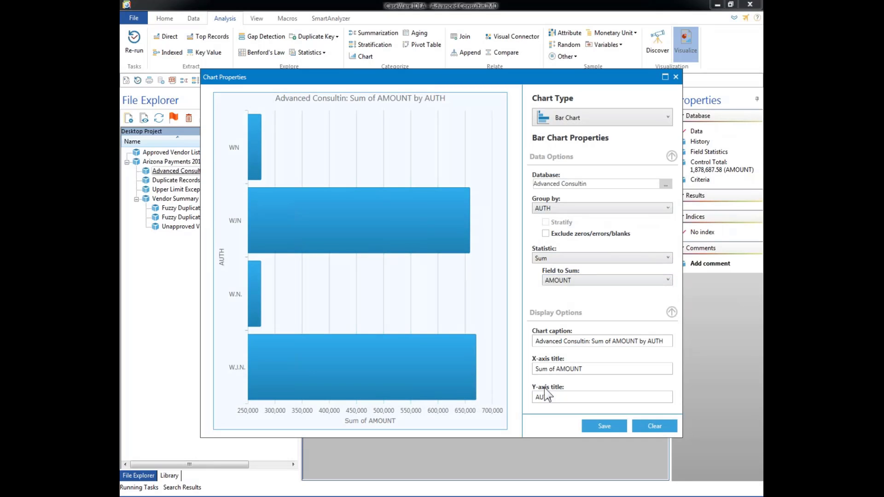
left_click(604, 427)
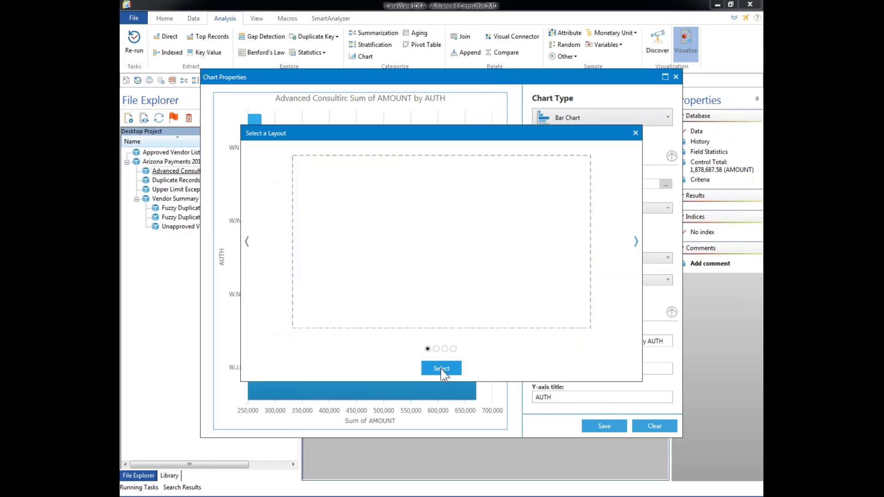
left_click(441, 369)
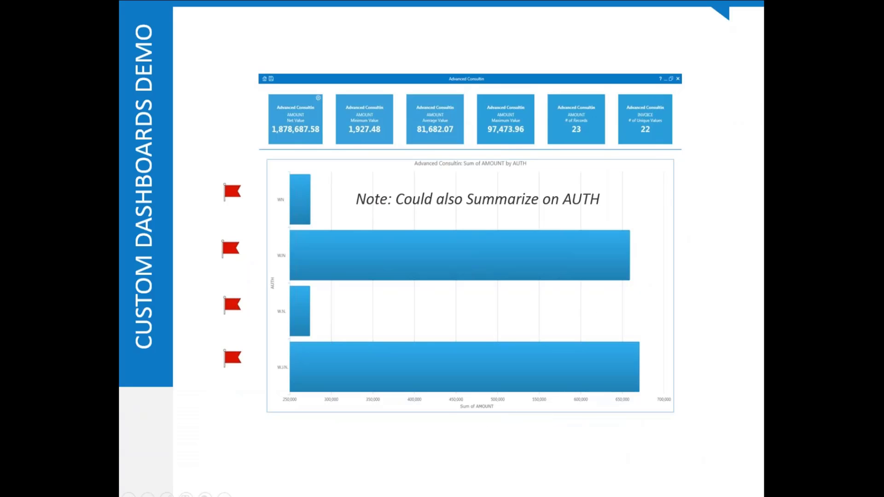
Switch back to the IDEA dashboard and add the Net Value statistic of AMOUNT to the first field statistic tile.
mouse_move(496, 494)
left_click(495, 477)
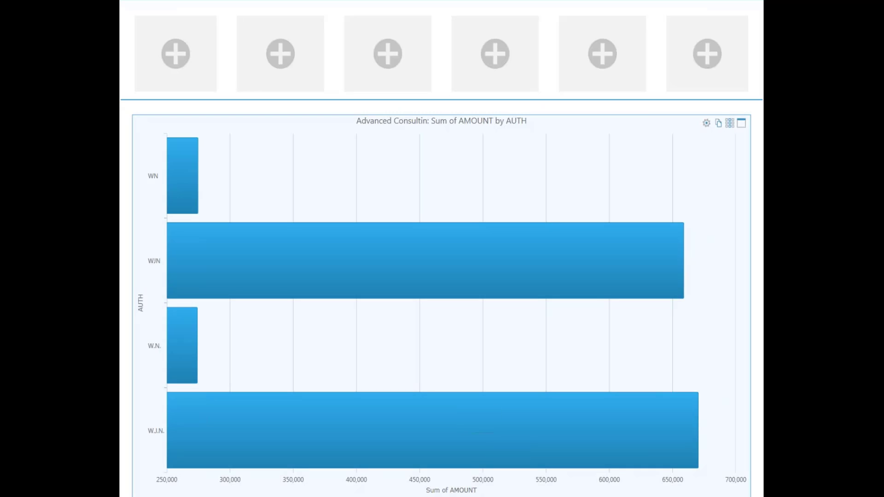
left_click(175, 55)
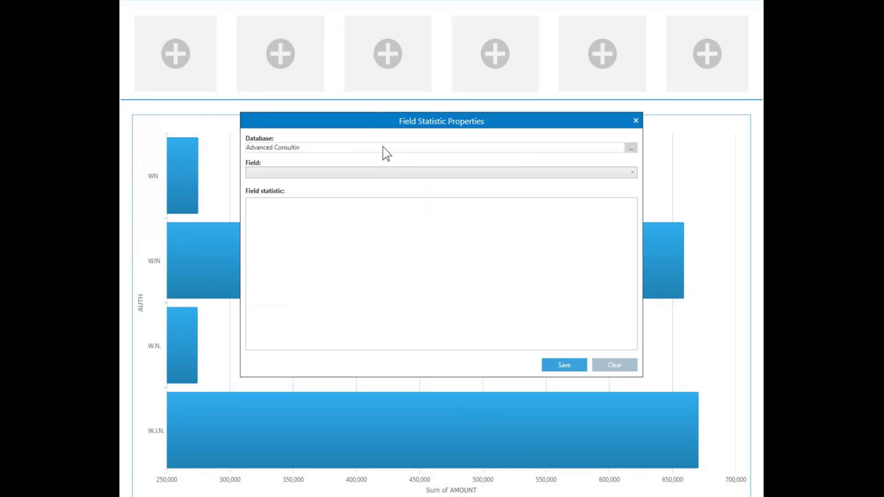
left_click(625, 174)
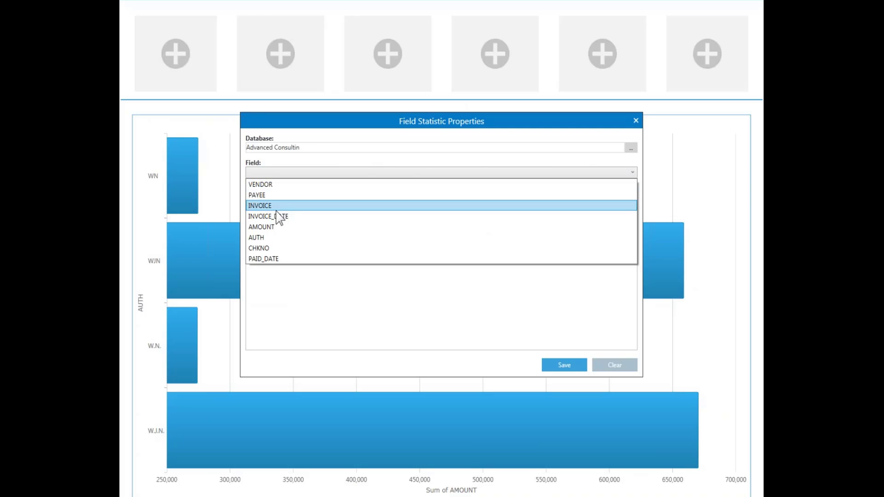
left_click(275, 227)
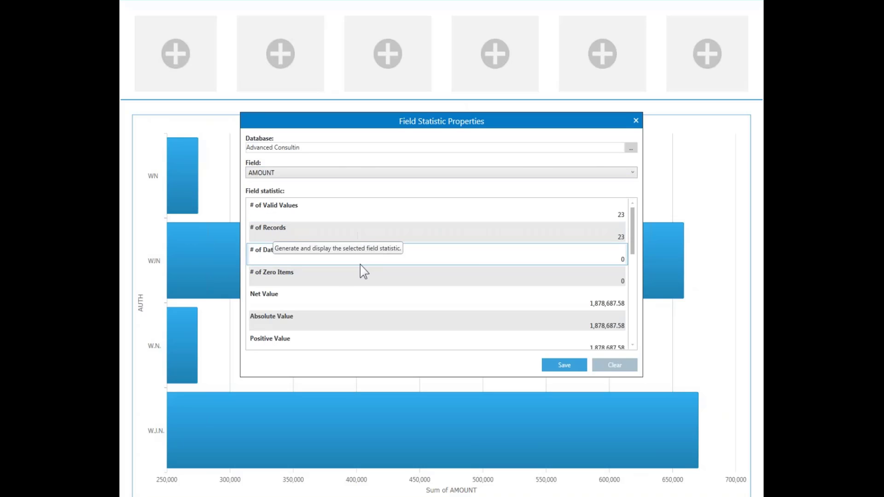
left_click(270, 300)
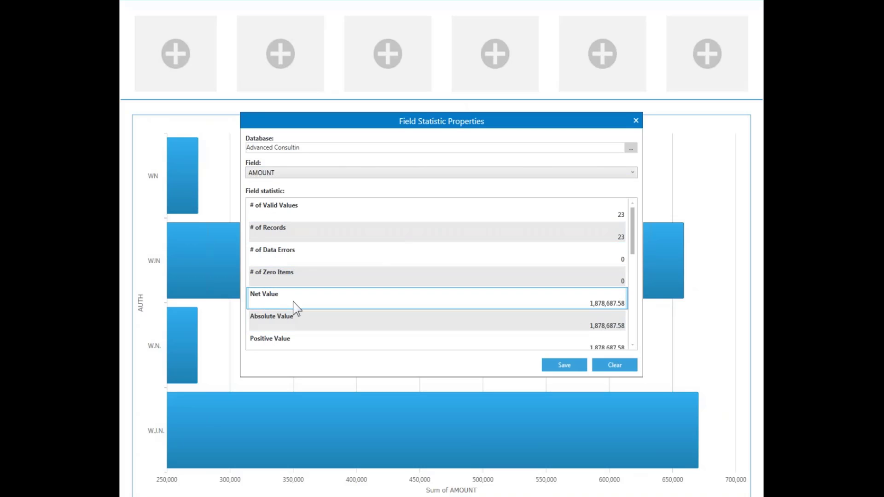
left_click(572, 367)
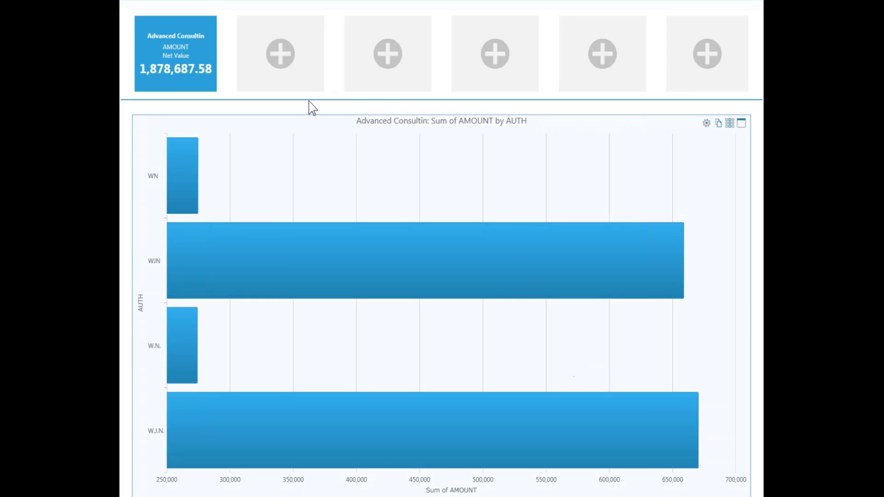
Add the Minimum Value statistic of AMOUNT from Advanced Consultin to the second field statistic tile.
left_click(281, 53)
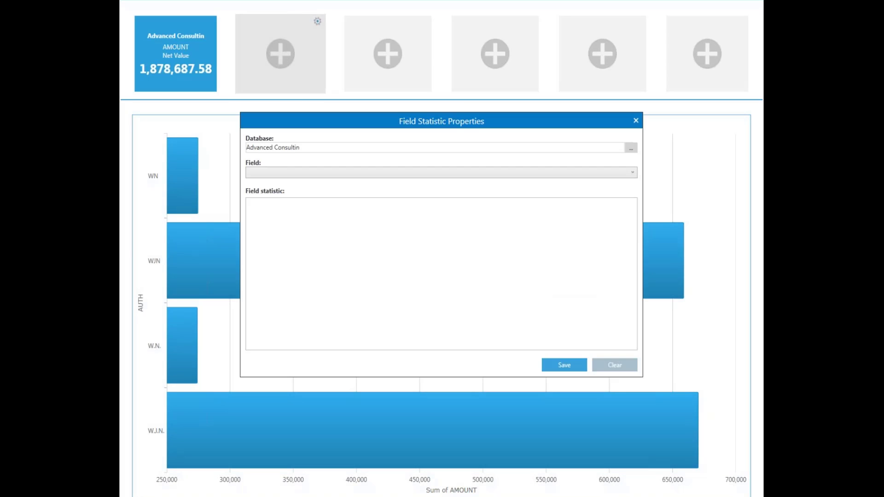
left_click(637, 174)
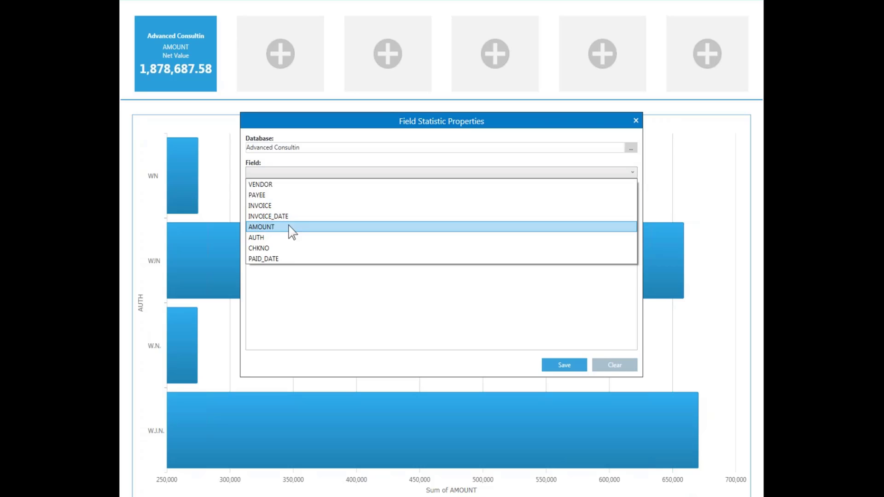
left_click(289, 228)
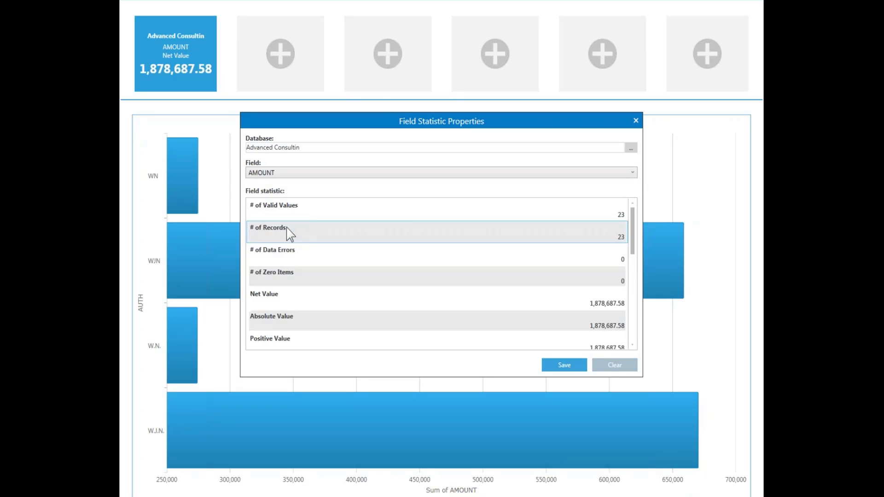
left_click(632, 345)
left_click(633, 345)
left_click(633, 345)
left_click(633, 345)
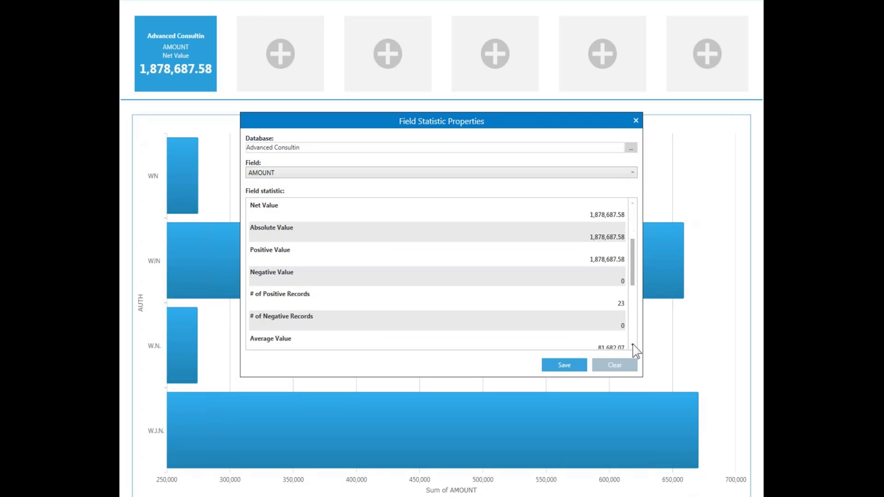
left_click(633, 345)
left_click(270, 323)
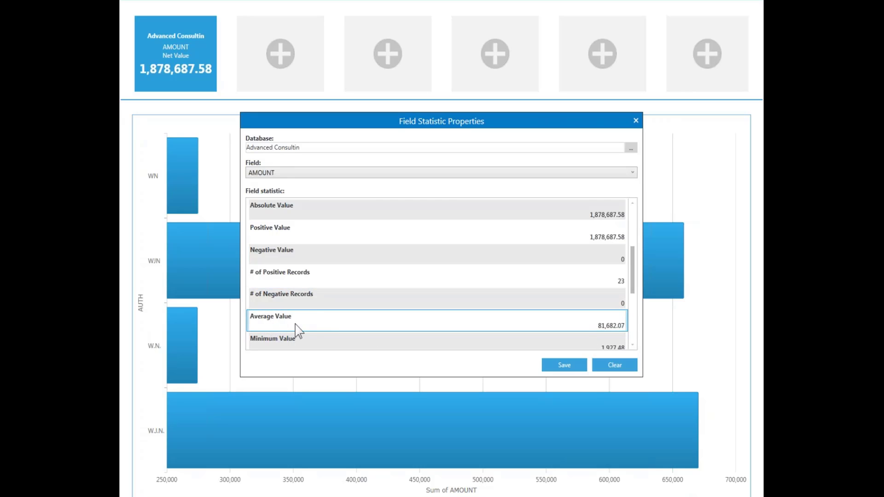
left_click(290, 343)
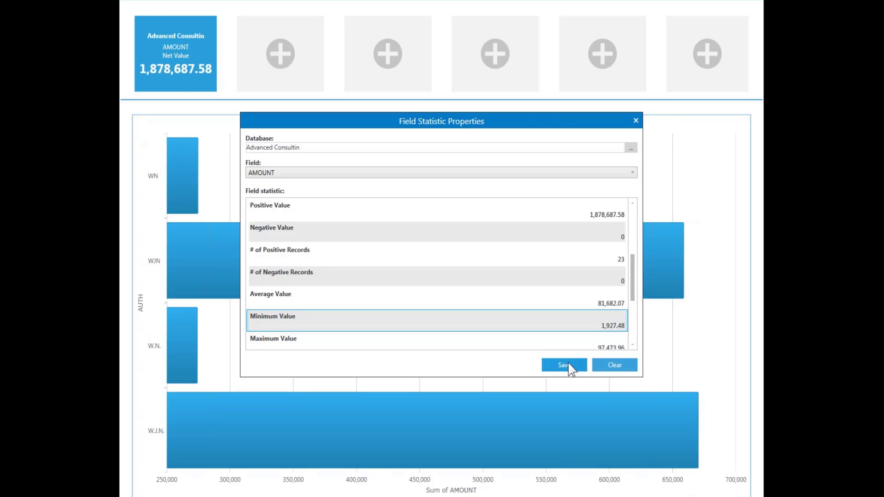
left_click(568, 365)
Add the Average Value statistic of AMOUNT from Advanced Consultin to the third field statistic tile.
left_click(389, 60)
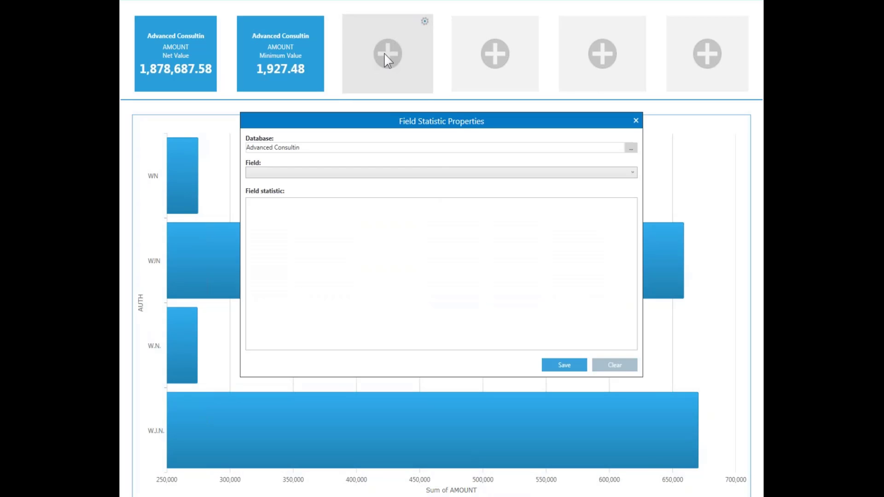
left_click(631, 173)
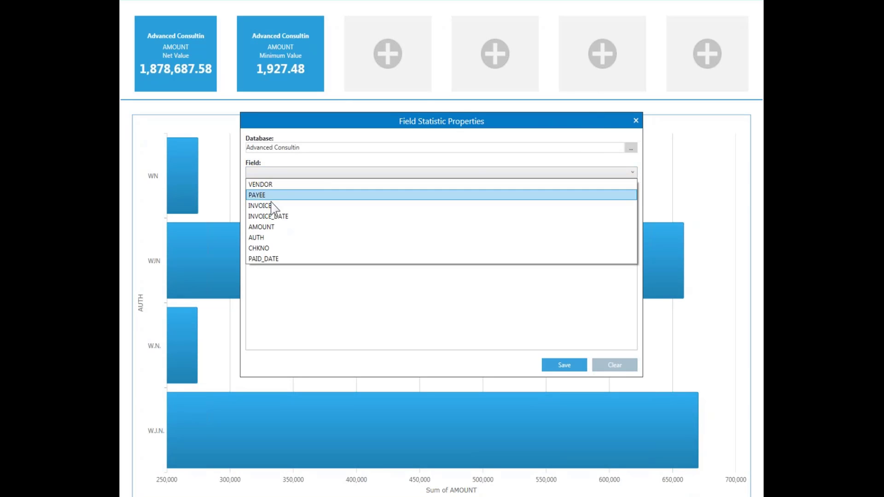
left_click(269, 226)
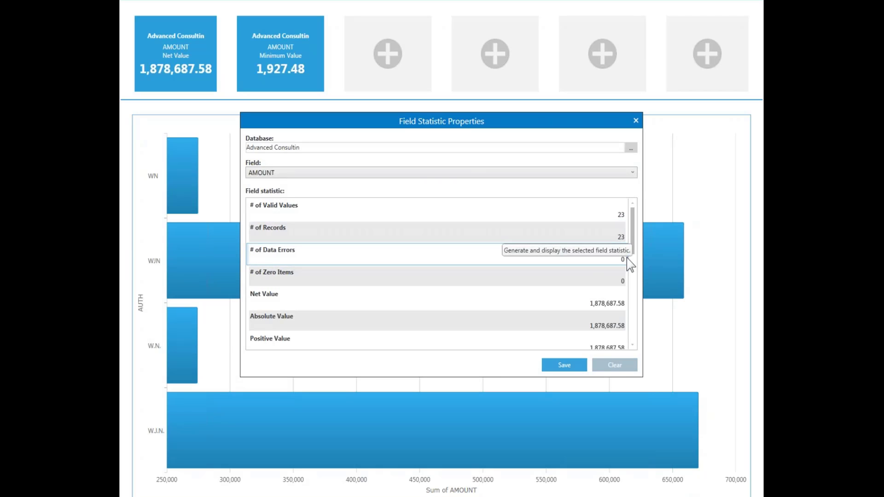
left_click_drag(634, 251, 639, 339)
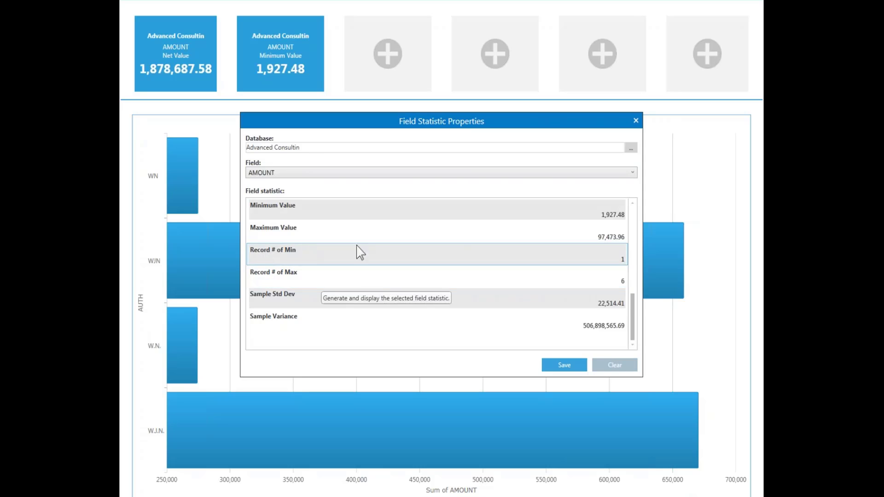
left_click(633, 203)
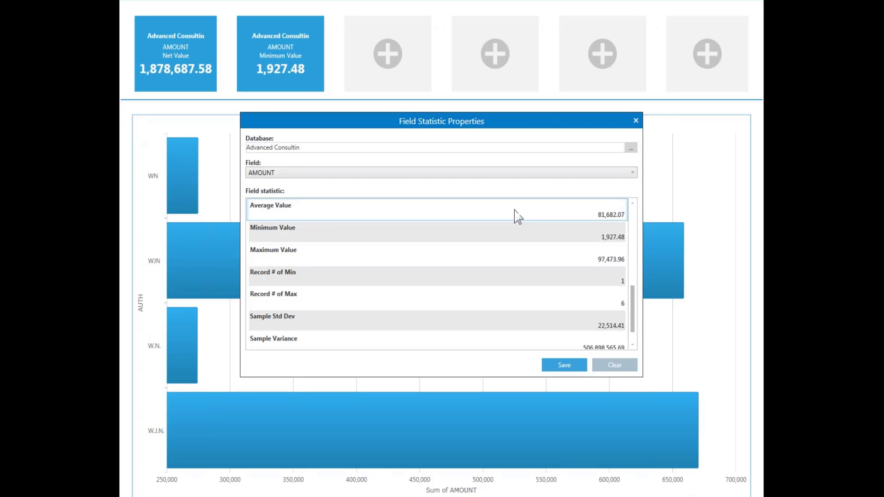
left_click(258, 213)
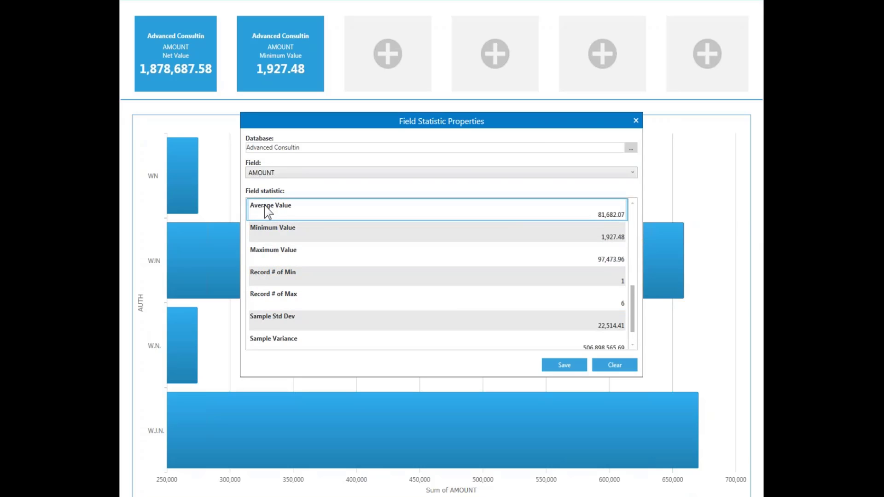
left_click(567, 366)
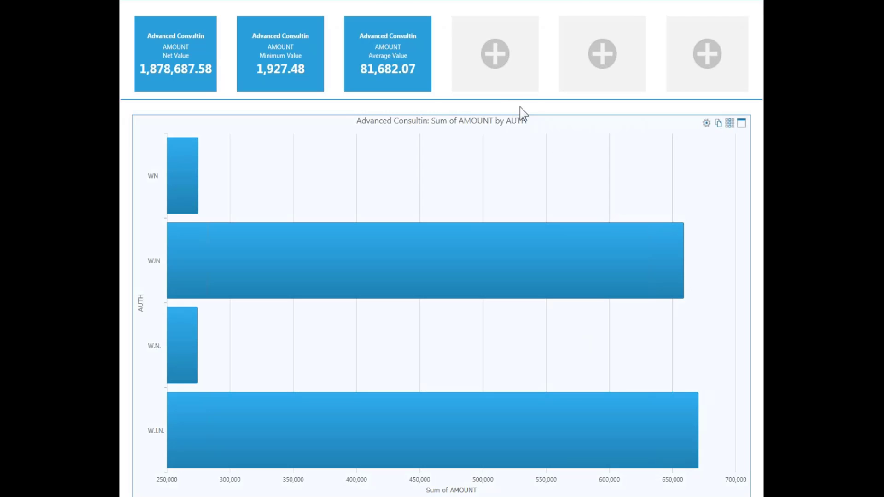
Add the Maximum Value statistic of AMOUNT from Advanced Consultin to the fourth field statistic tile.
left_click(496, 56)
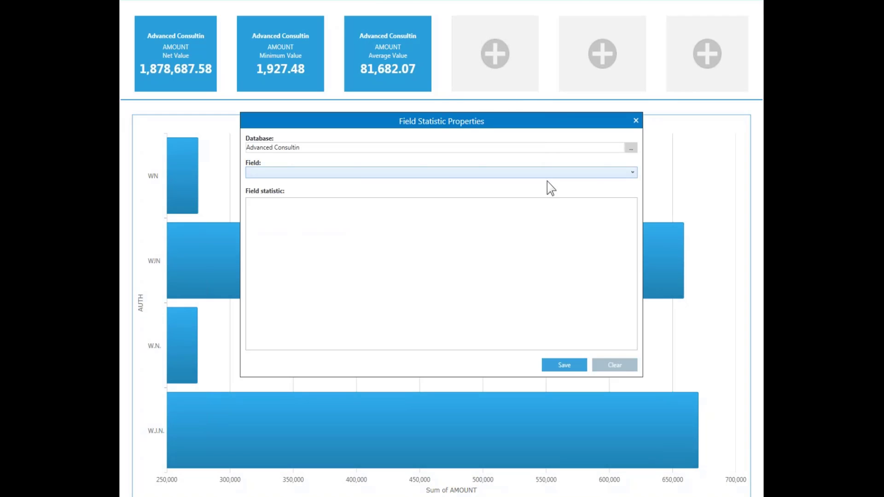
left_click(631, 174)
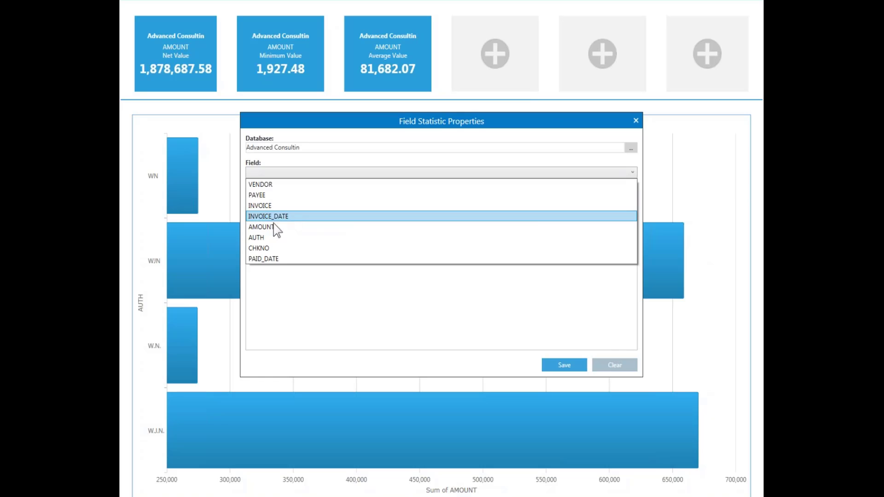
left_click(261, 227)
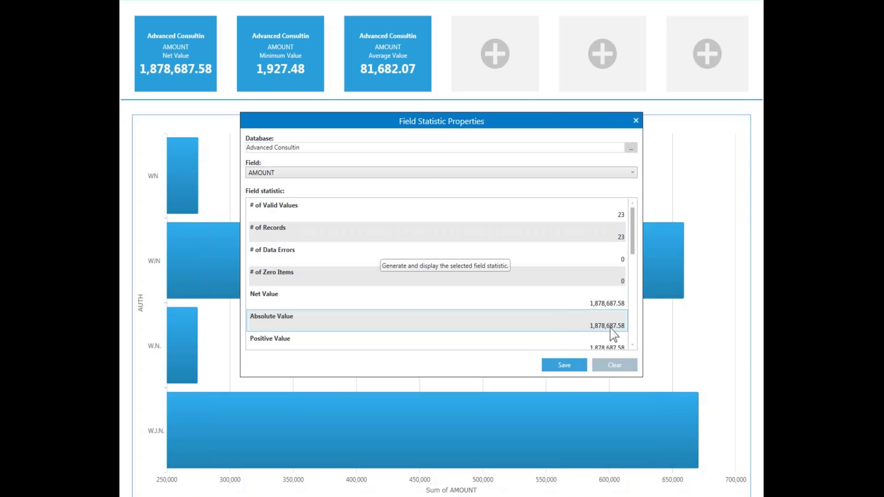
left_click(634, 346)
left_click(634, 347)
left_click(634, 346)
left_click(634, 347)
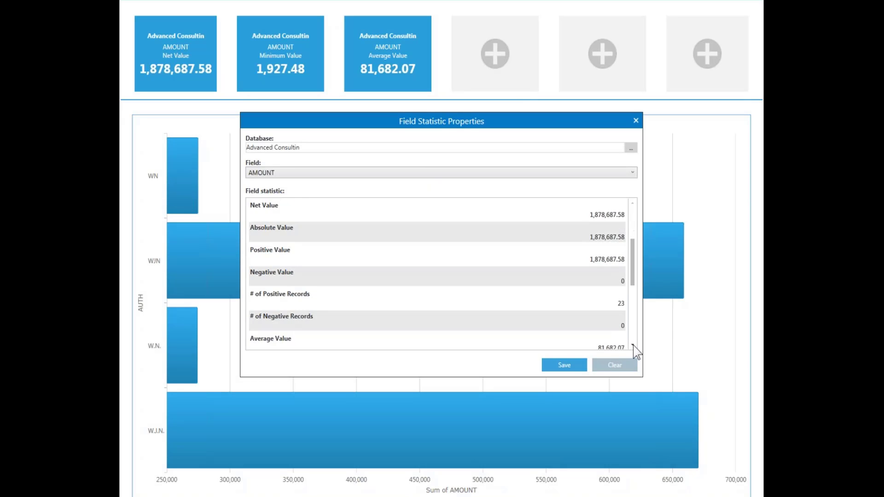
left_click(633, 346)
left_click(634, 346)
left_click(634, 347)
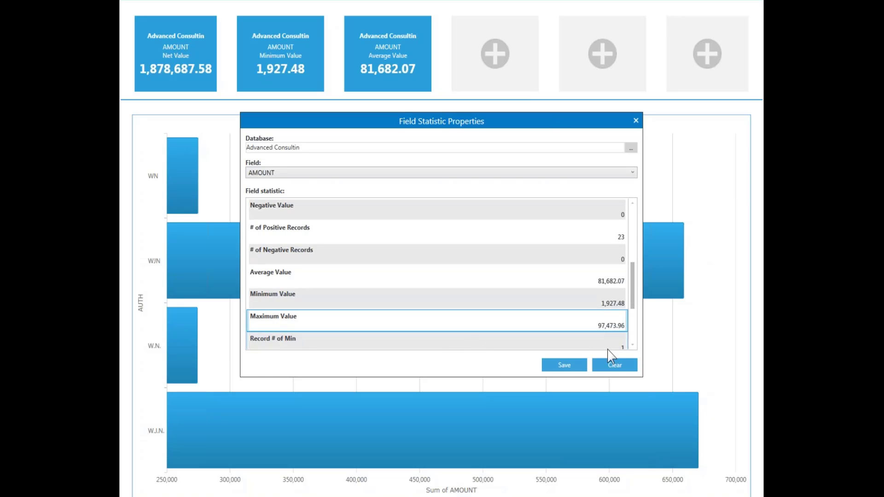
left_click(573, 365)
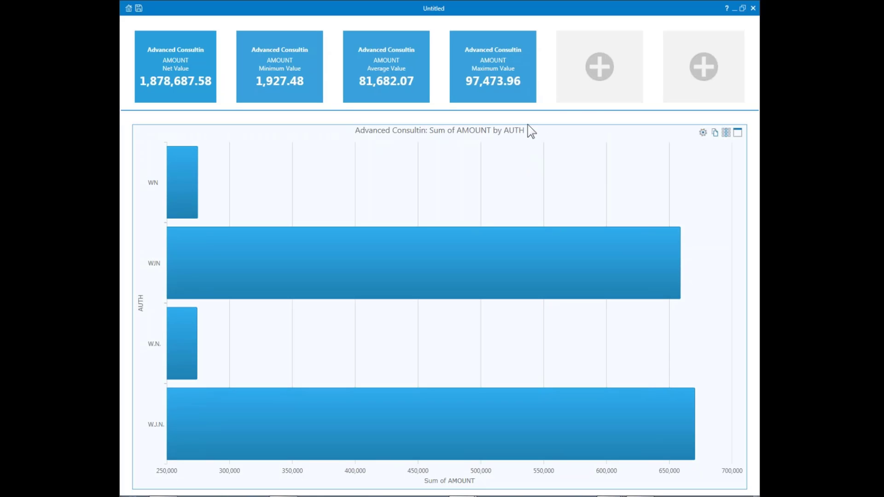
Add the # of Records statistic of AMOUNT to the fifth field statistic tile.
left_click(598, 76)
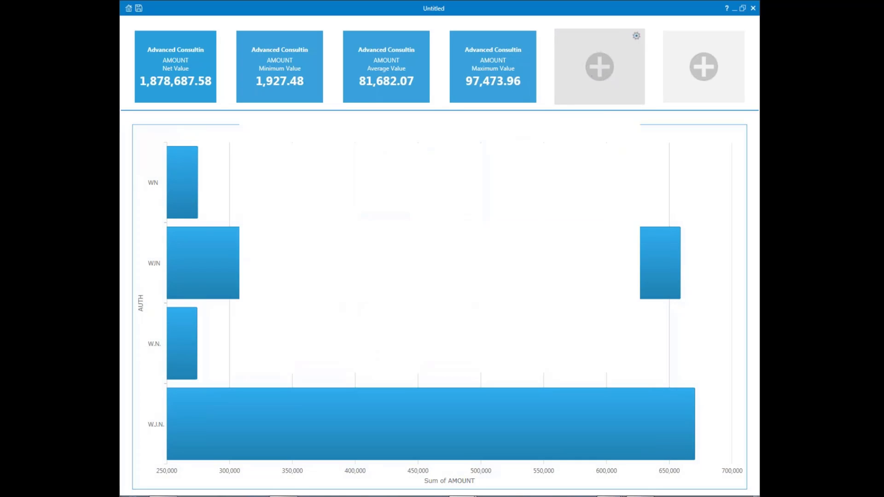
left_click(628, 179)
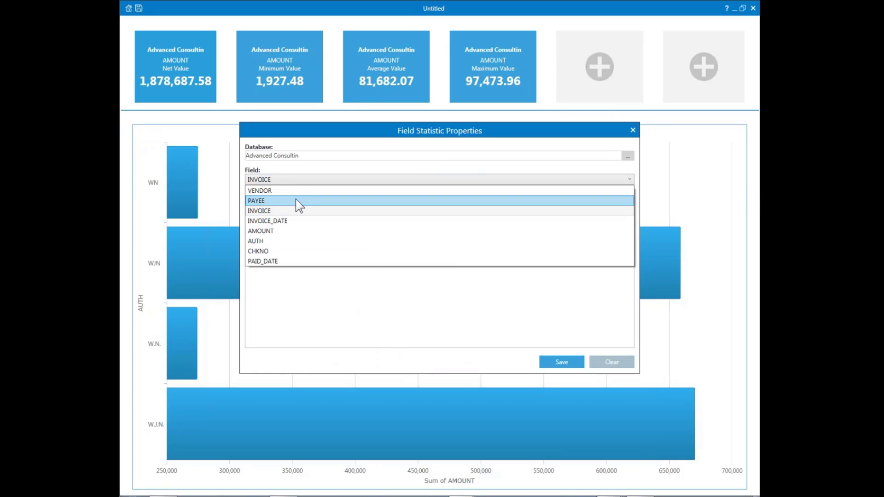
left_click(284, 231)
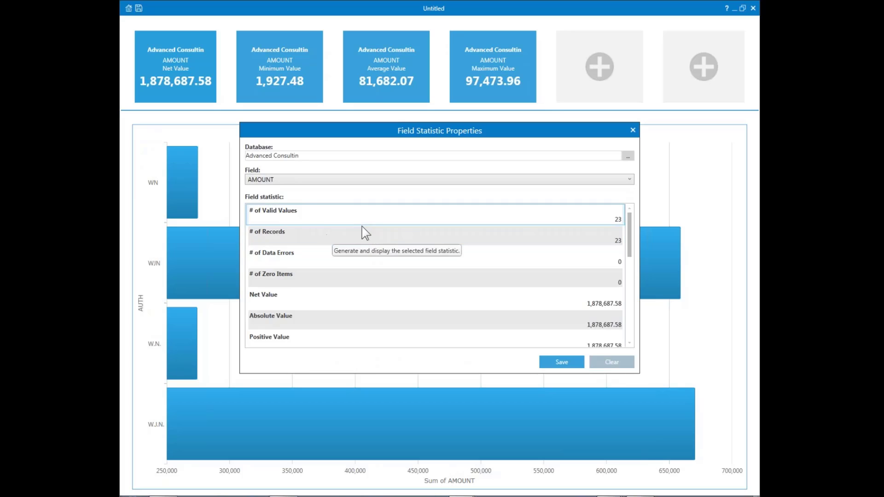
left_click(274, 241)
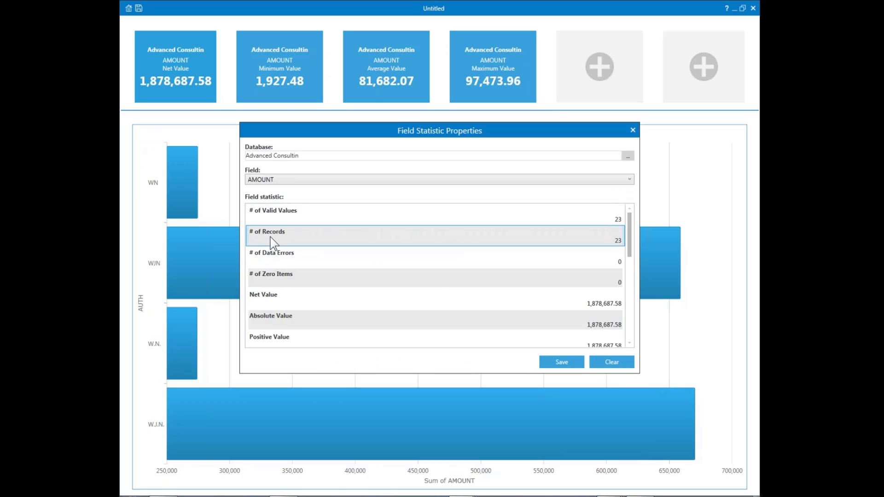
left_click(562, 363)
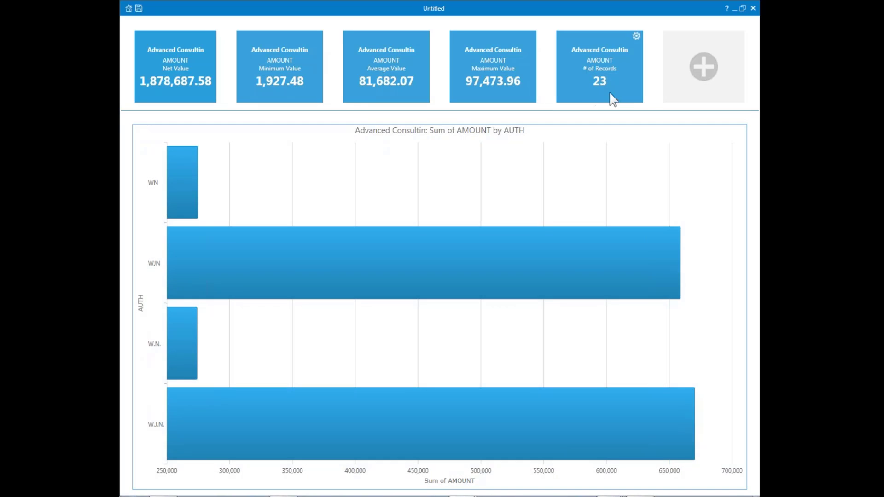
Add the # of Unique Values statistic of the INVOICE field to the sixth field statistic tile.
left_click(703, 68)
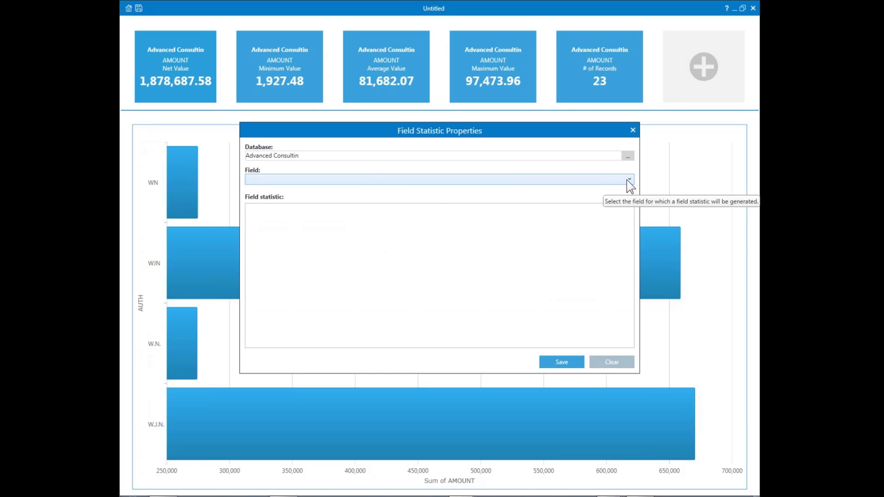
left_click(632, 181)
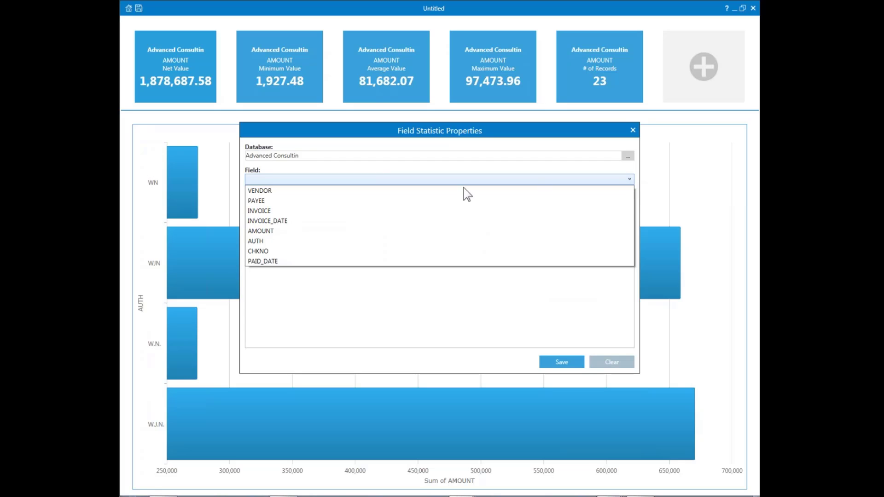
left_click(269, 214)
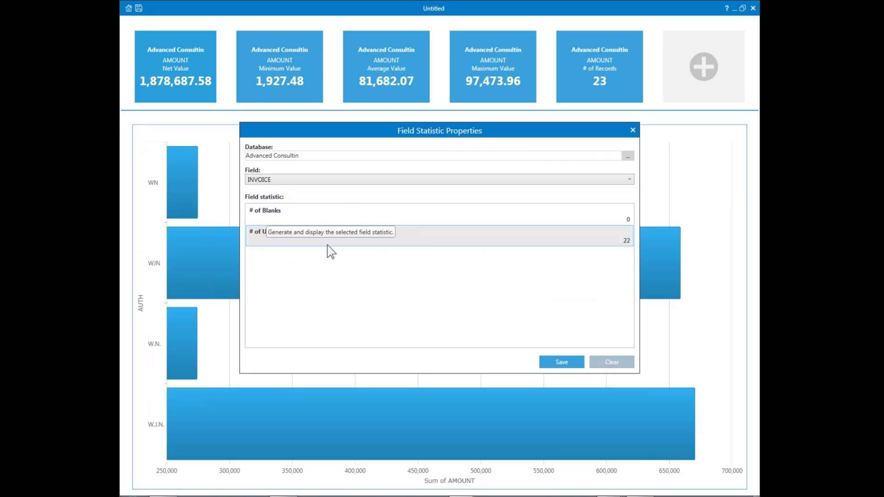
left_click(264, 241)
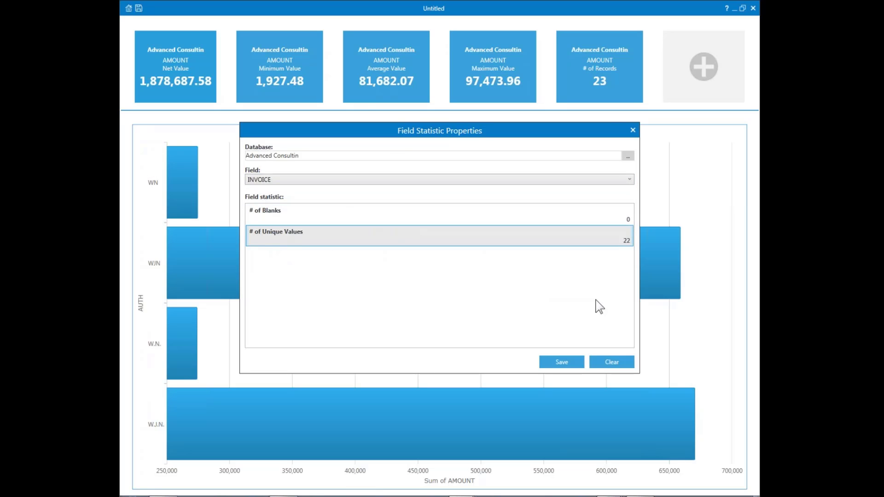
left_click(567, 364)
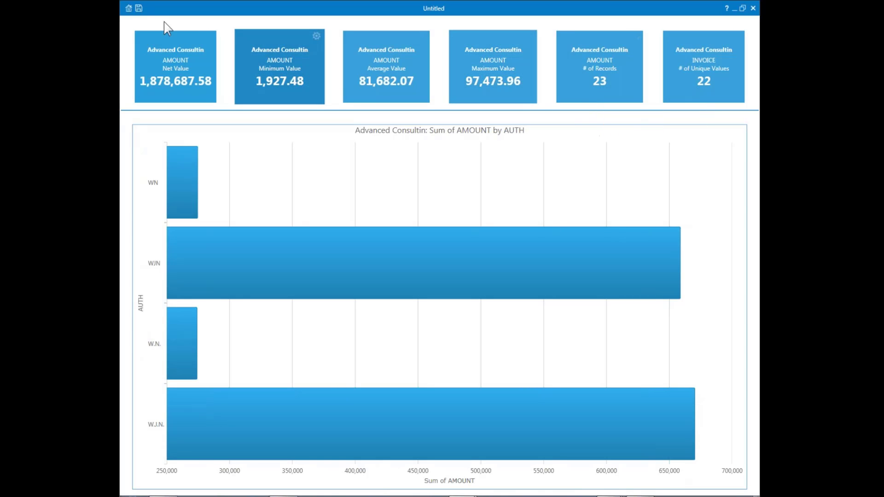
Save the dashboard as AC AUTH in the Visualization.ILB folder and close it.
left_click(138, 8)
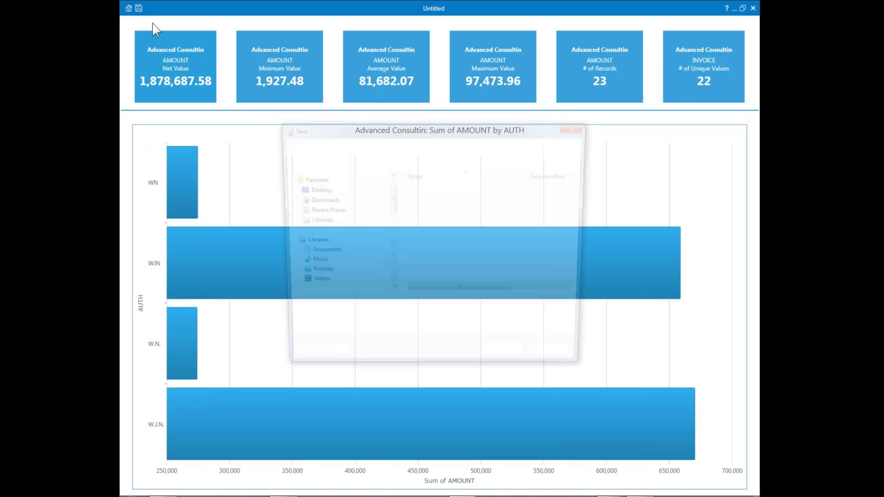
left_click(363, 308)
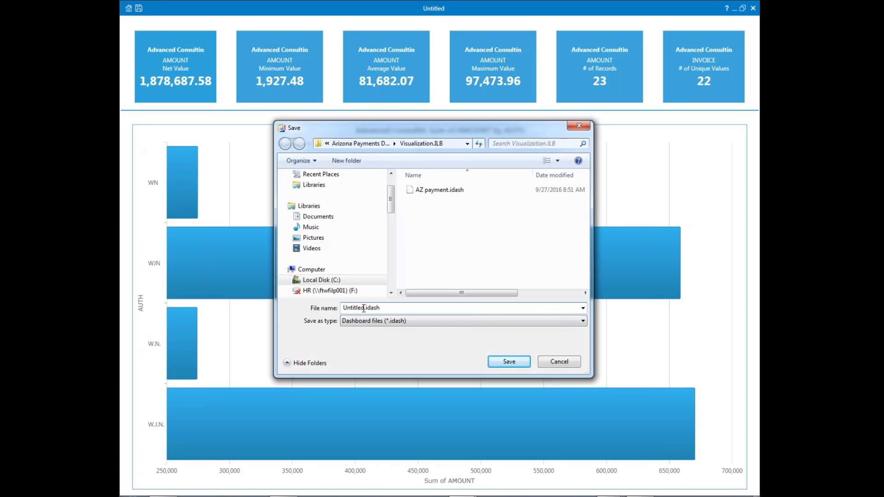
double_click(364, 308)
type("AC AUTH")
left_click(513, 361)
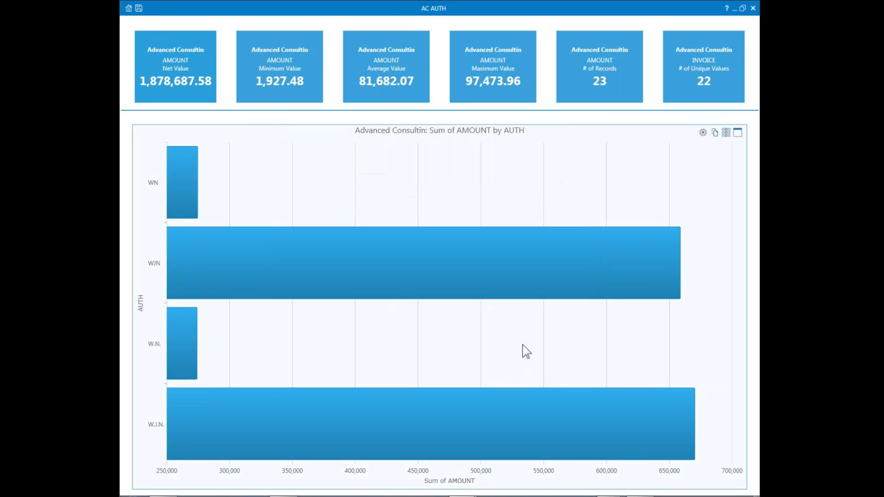
left_click(754, 8)
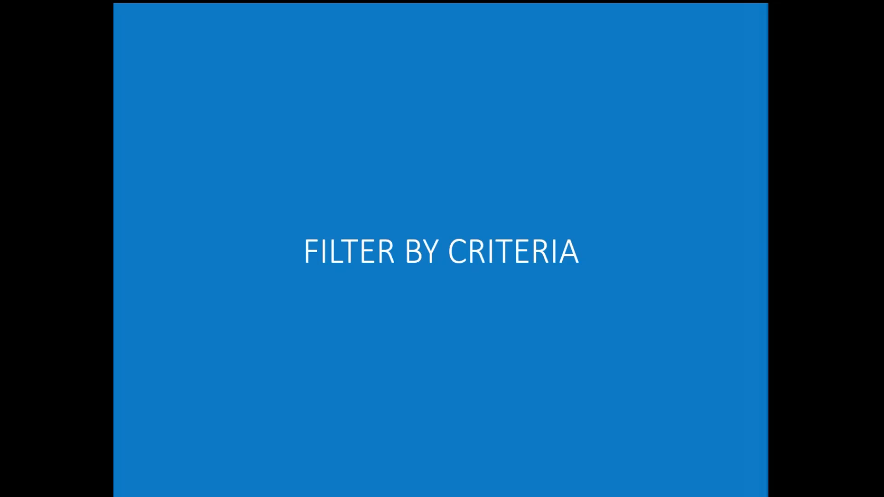
Advance the slide show to the Filter by Criteria Demo slide and switch back to IDEA.
left_click(517, 449)
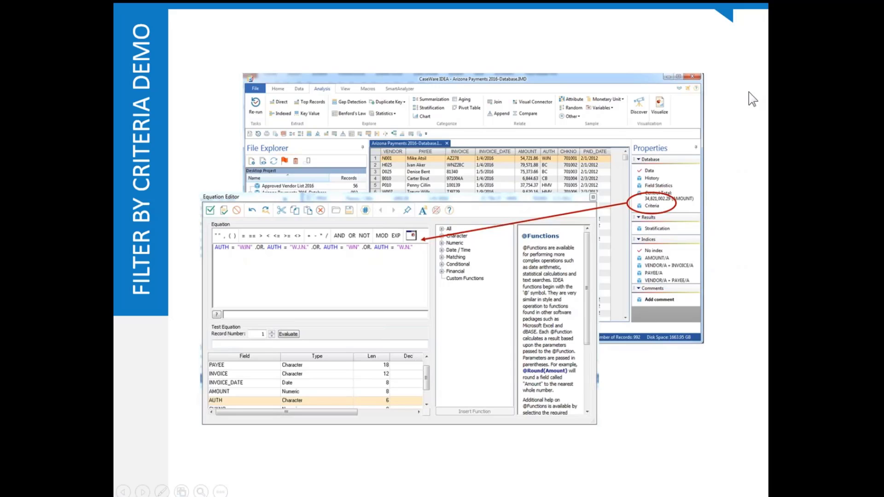
key("alt+Tab")
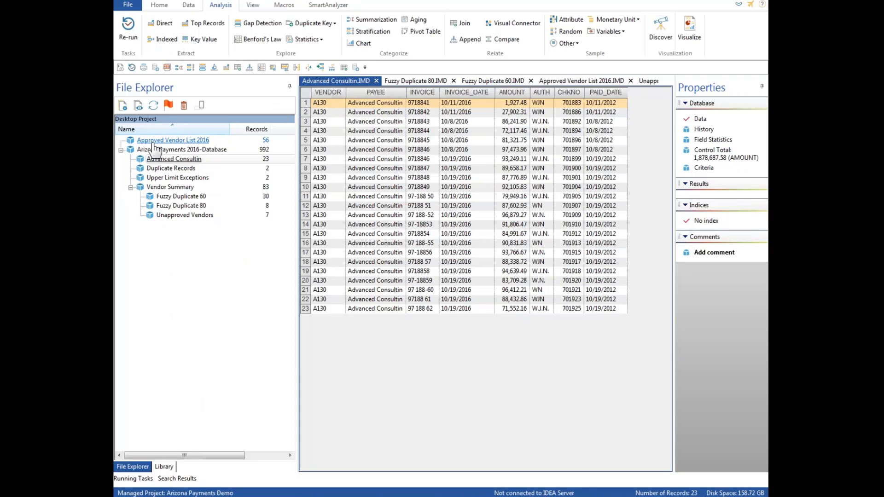
Open the Arizona Payments 2016-Database and start a criteria equation for it.
left_click_drag(154, 144, 168, 197)
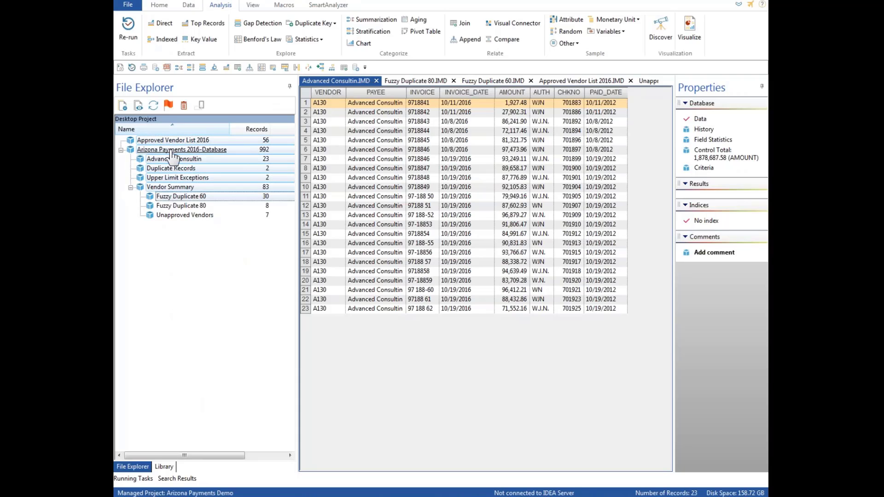
double_click(191, 150)
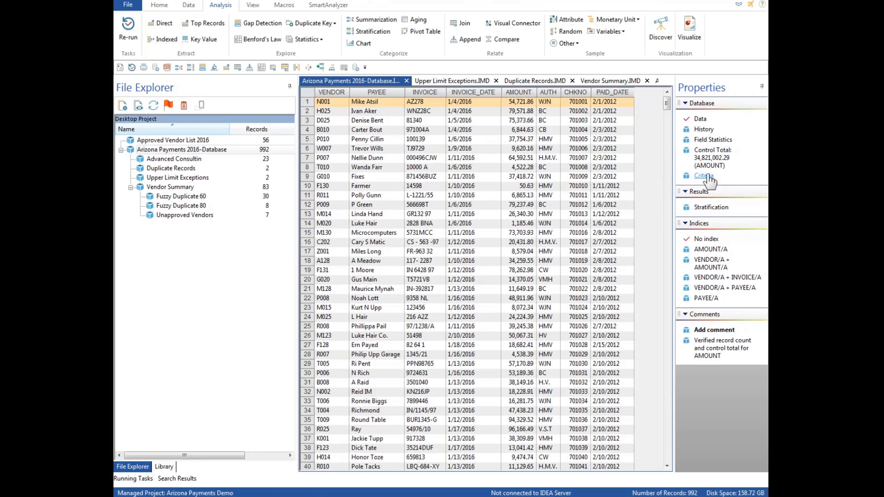
left_click(704, 176)
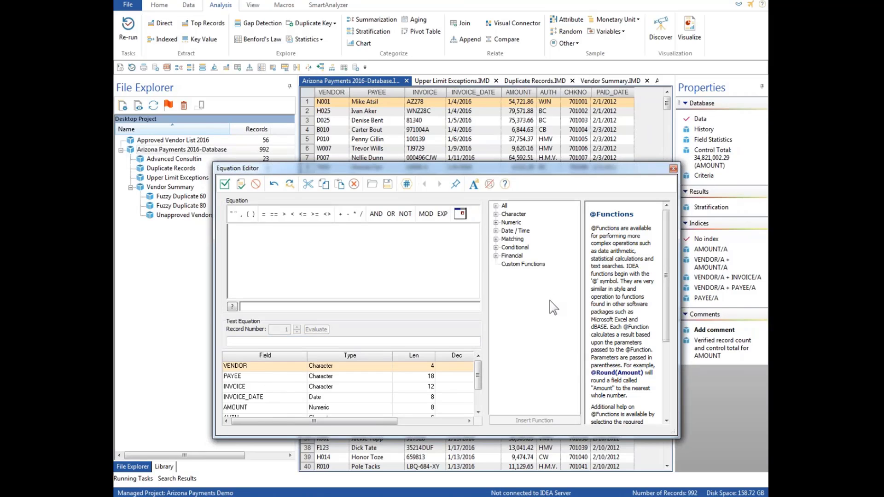
left_click(497, 214)
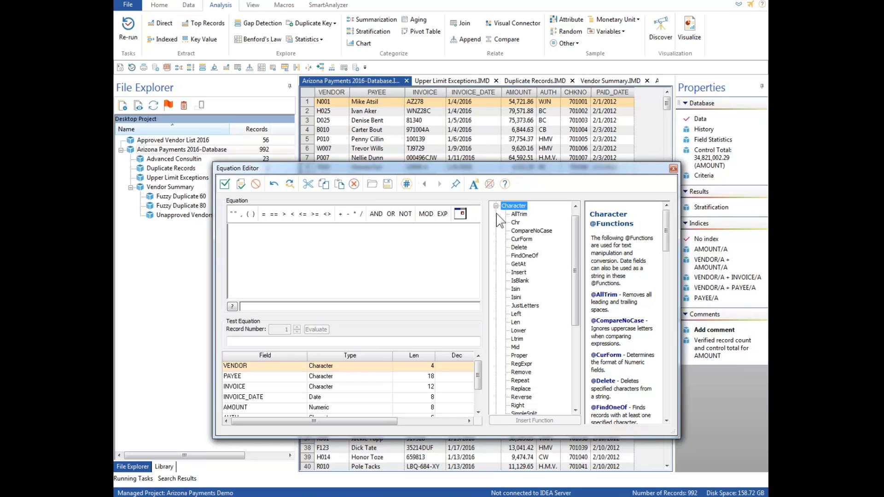
left_click(496, 206)
left_click(497, 215)
left_click(520, 248)
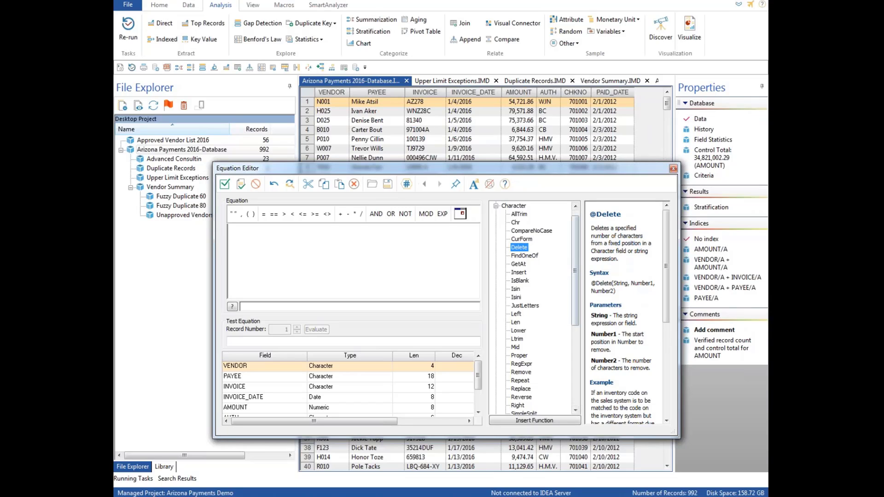
Begin the criteria equation with the condition AUTH = "WJN".
left_click(274, 238)
left_click(478, 412)
left_click(479, 411)
double_click(235, 397)
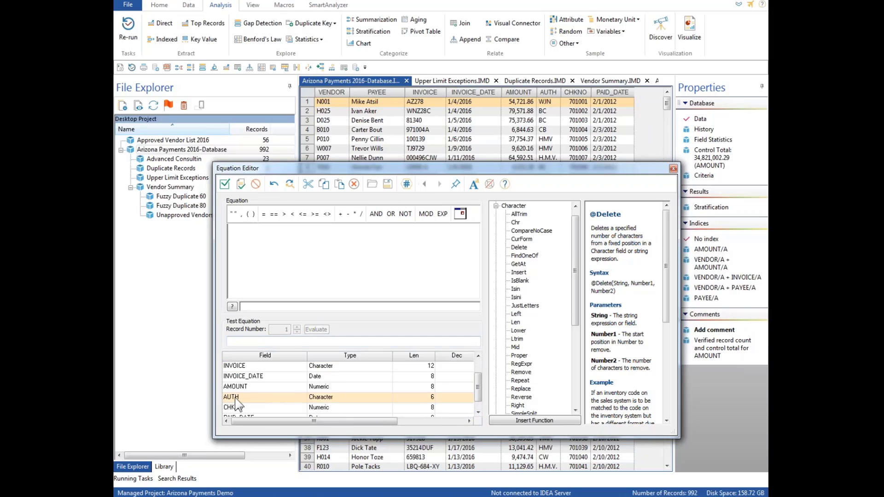
left_click(264, 213)
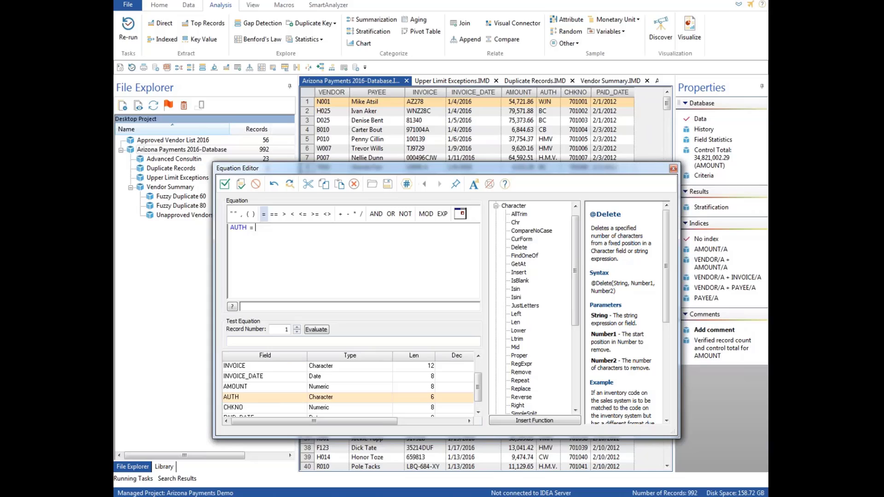
left_click(233, 214)
type("WJN")
key("Right")
Extend the criteria equation with the alternative condition .OR. AUTH = "WN".
left_click(391, 214)
double_click(237, 398)
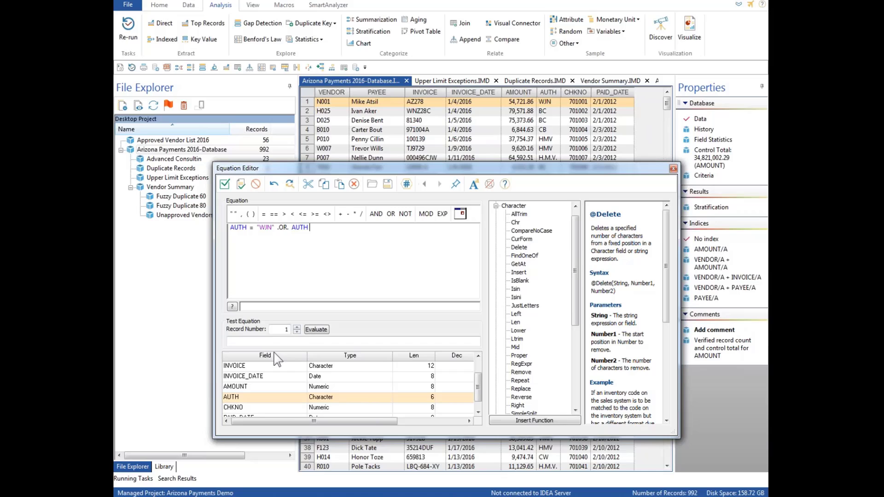
left_click(263, 215)
left_click(233, 214)
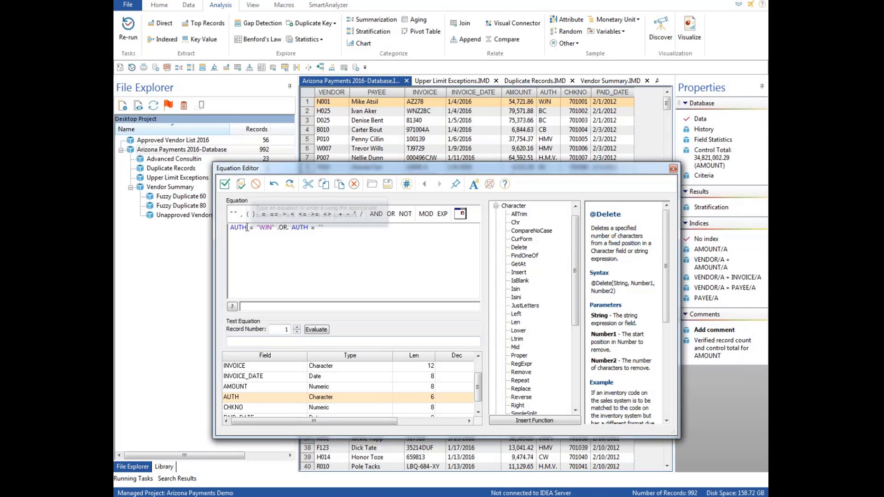
type("WE")
key("BackSpace")
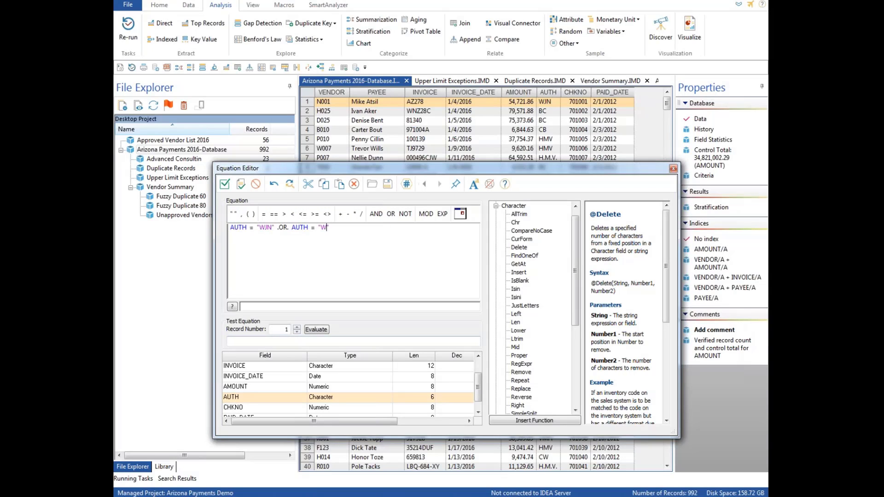
type("N")
Add a third alternative condition, .OR. AUTH = "W.J.N.", to the criteria equation.
left_click(391, 214)
double_click(239, 399)
left_click(264, 214)
type("W.J")
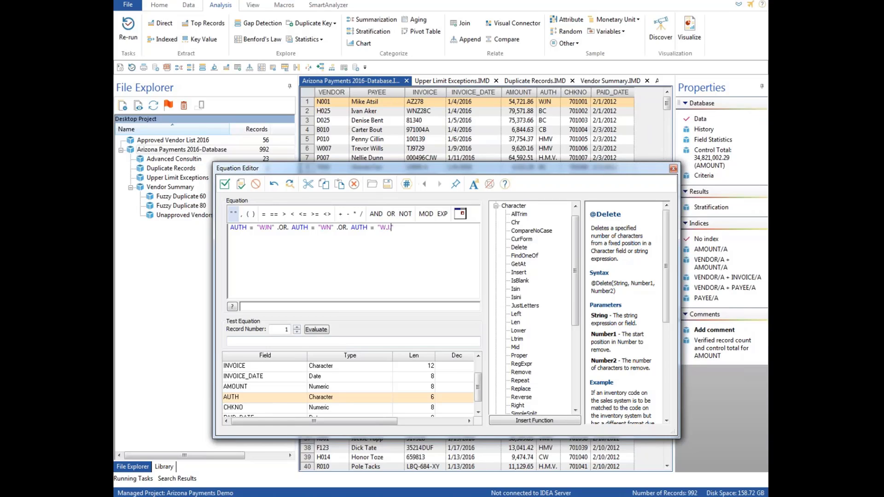
type(".N.")
Complete the criteria equation with a fourth alternative condition, .OR. AUTH = "W.N.".
left_click(392, 216)
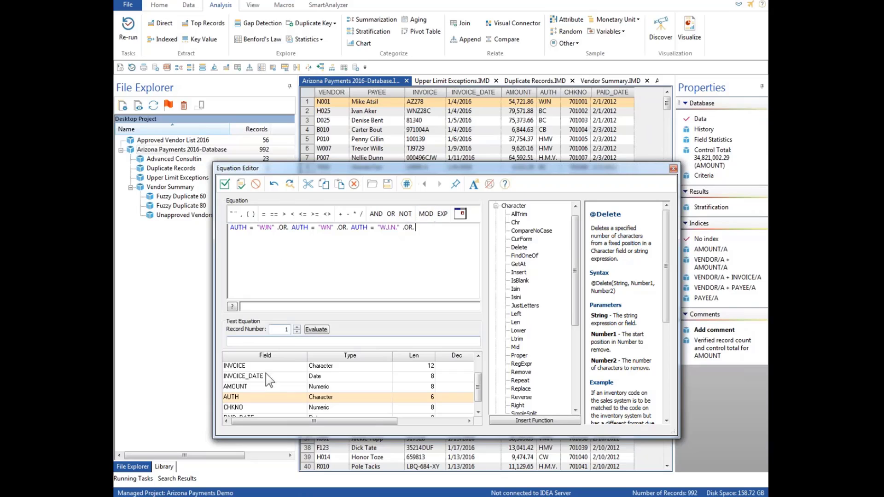
double_click(236, 397)
left_click(264, 214)
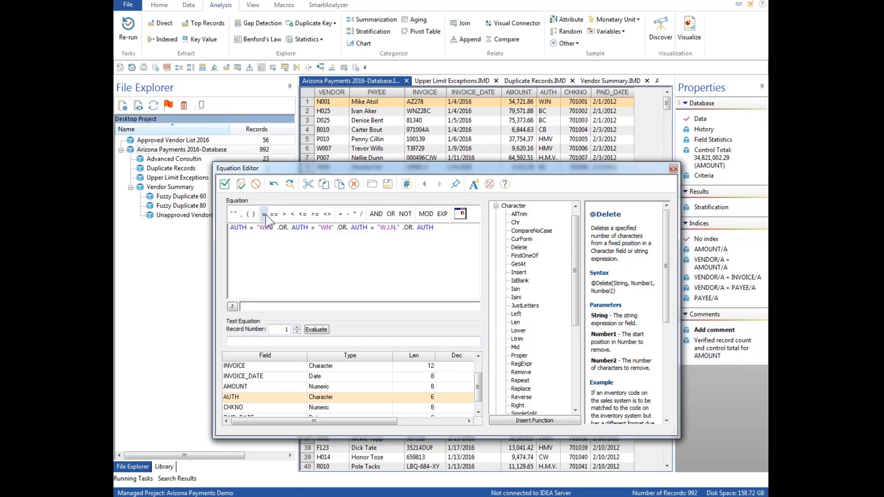
left_click(233, 214)
type("W.N.")
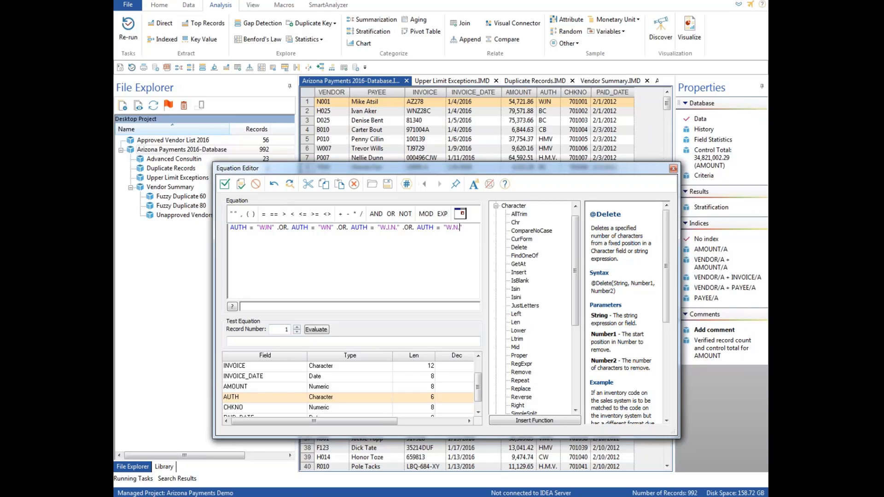
Check the syntax of the AUTH equation and apply it as the database criteria.
left_click(240, 188)
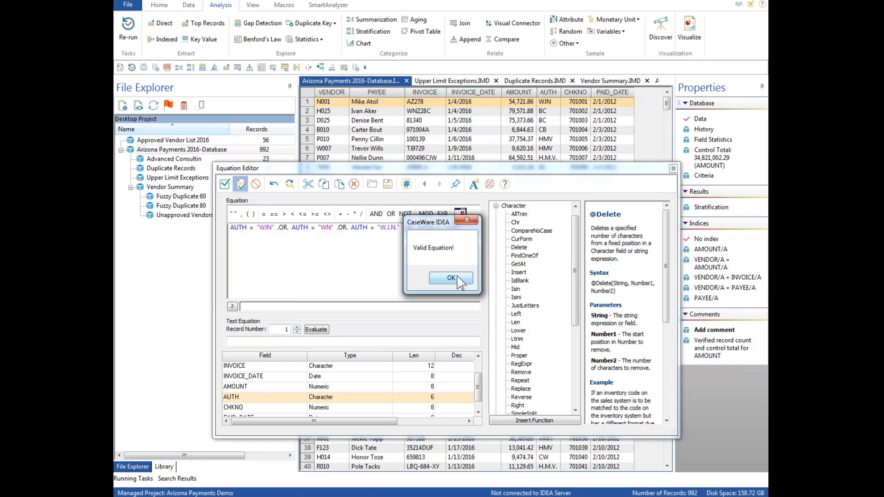
left_click(452, 278)
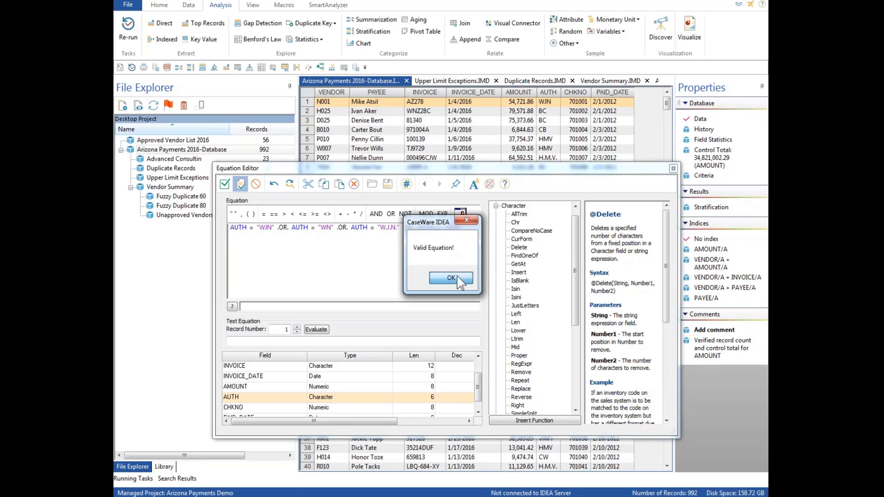
left_click(224, 189)
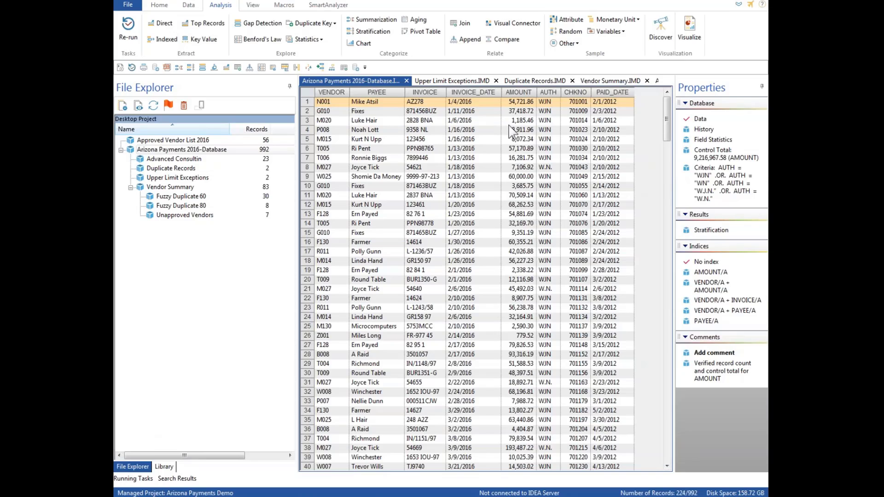
Examine the AUTH values of the filtered payment records throughout the database.
left_click(547, 139)
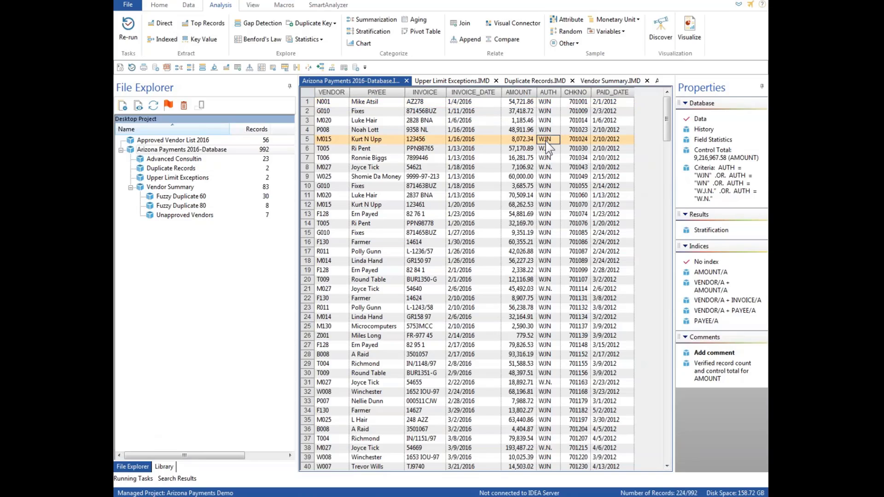
scroll(548, 147, "down", 5)
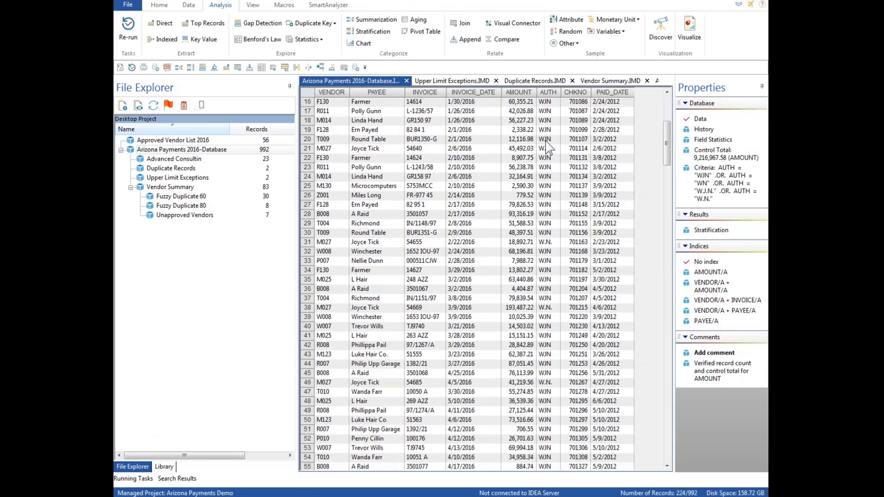
scroll(548, 147, "down", 8)
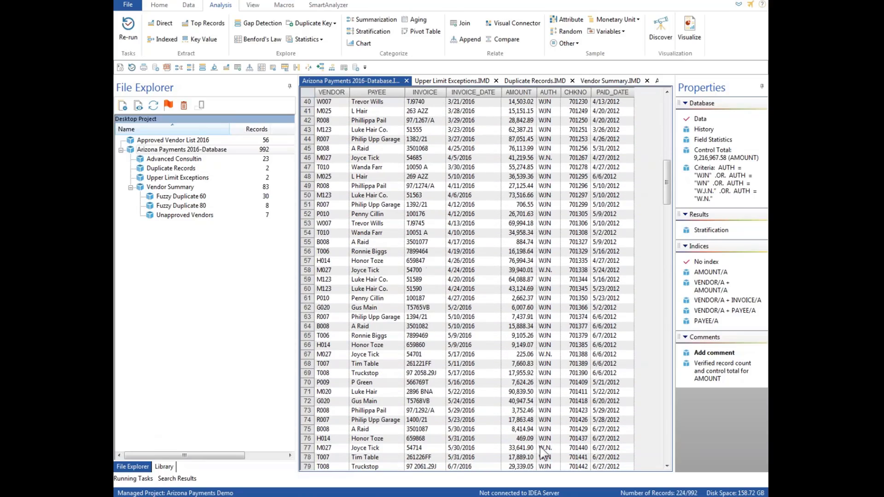
scroll(544, 454, "down", 19)
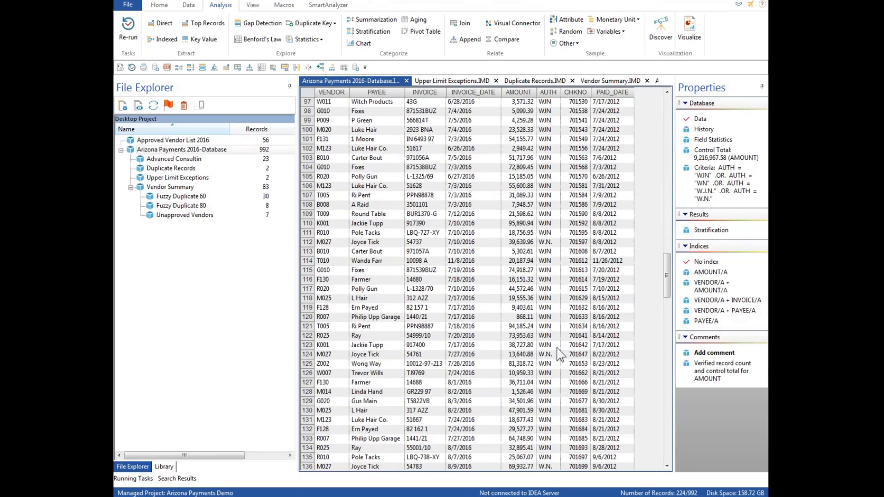
scroll(557, 348, "down", 10)
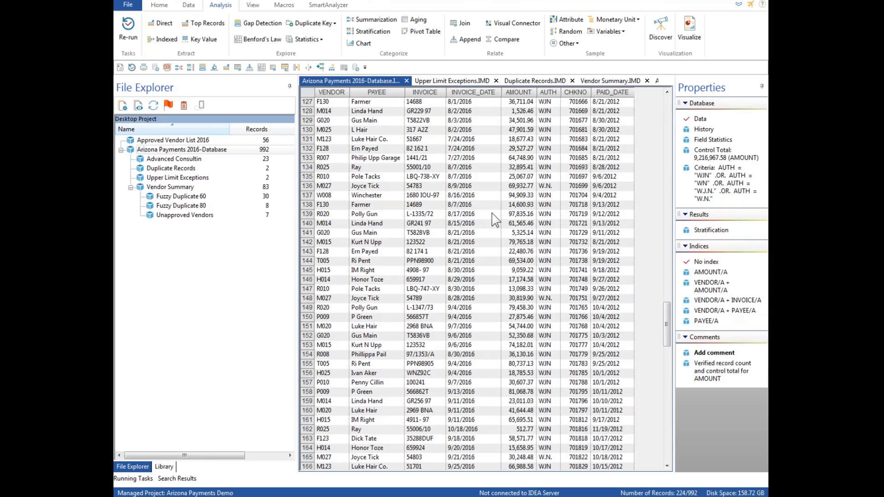
scroll(493, 221, "up", 20)
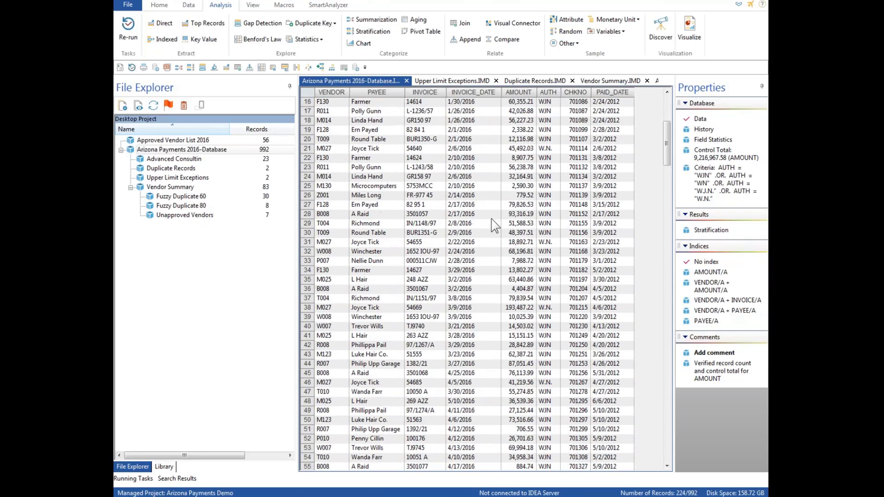
scroll(491, 220, "up", 5)
left_click(386, 139)
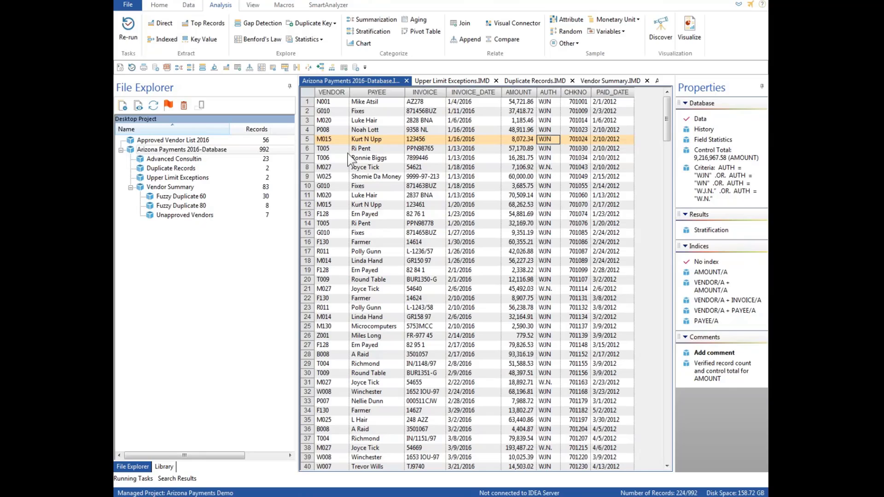
Run a Direct Extraction of the filtered records into a new database named WJN - WN Authorized.
left_click(161, 26)
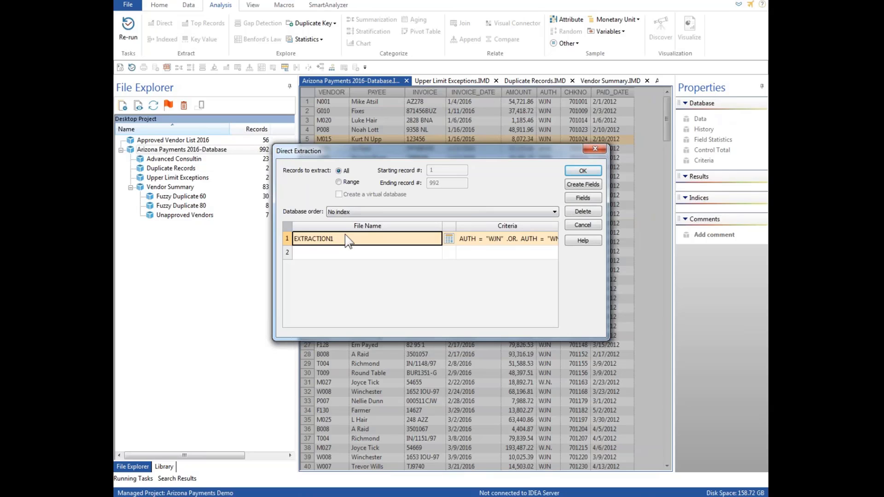
type("WJN")
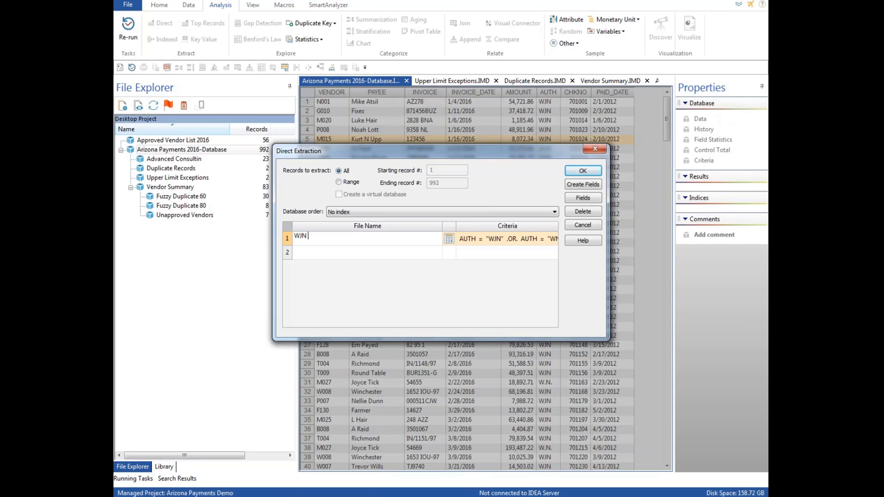
type(" - WN Auhori")
key("BackSpace")
key("BackSpace")
key("BackSpace")
key("BackSpace")
type("thorized")
left_click(583, 171)
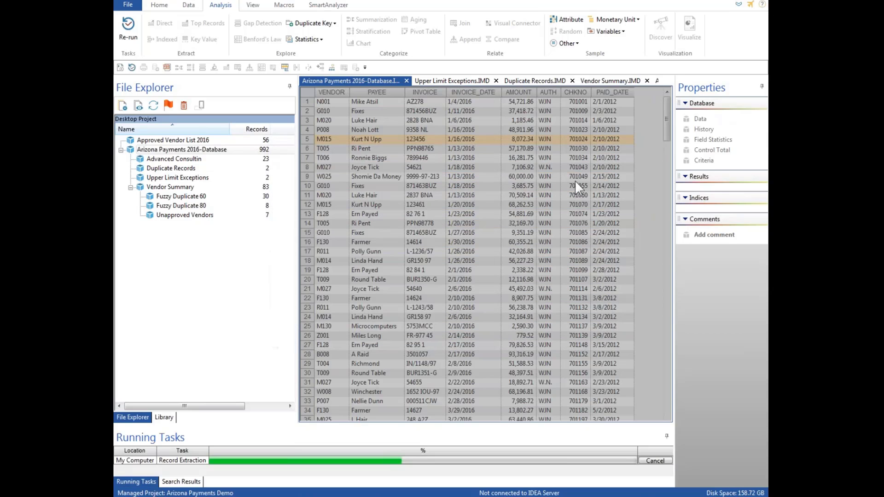
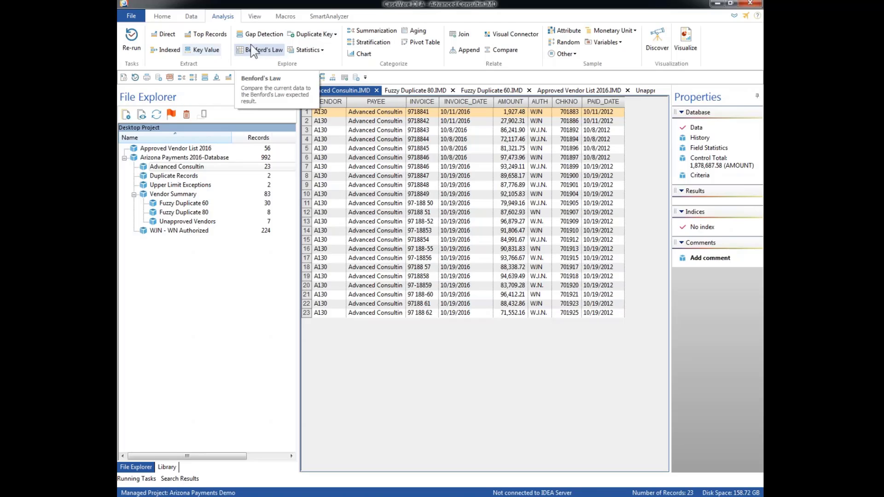
Start appending a field named INV_NUM to the Advanced Consultin database and open its parameter equation.
left_click(192, 16)
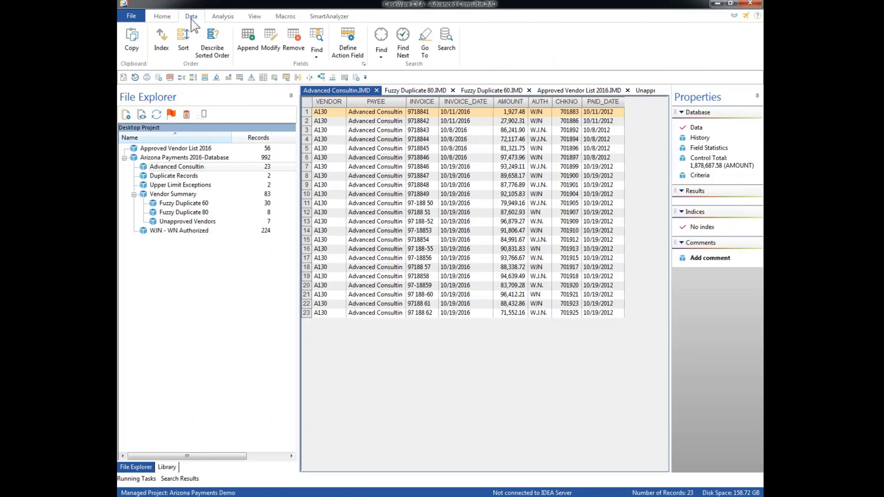
left_click(249, 37)
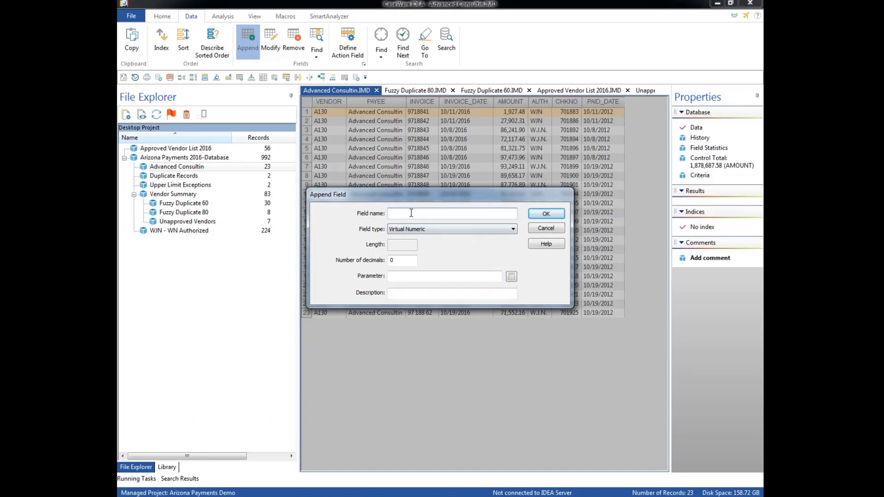
type("INV_NUM")
left_click(423, 233)
left_click(511, 277)
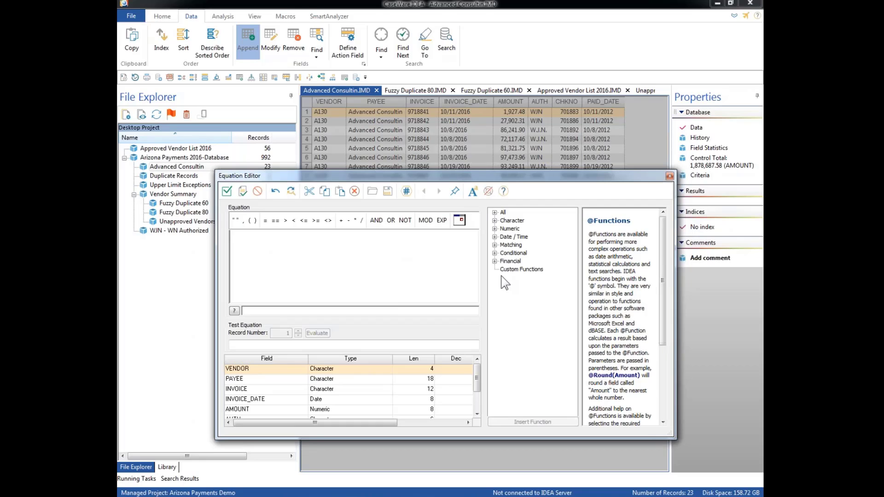
left_click(494, 228)
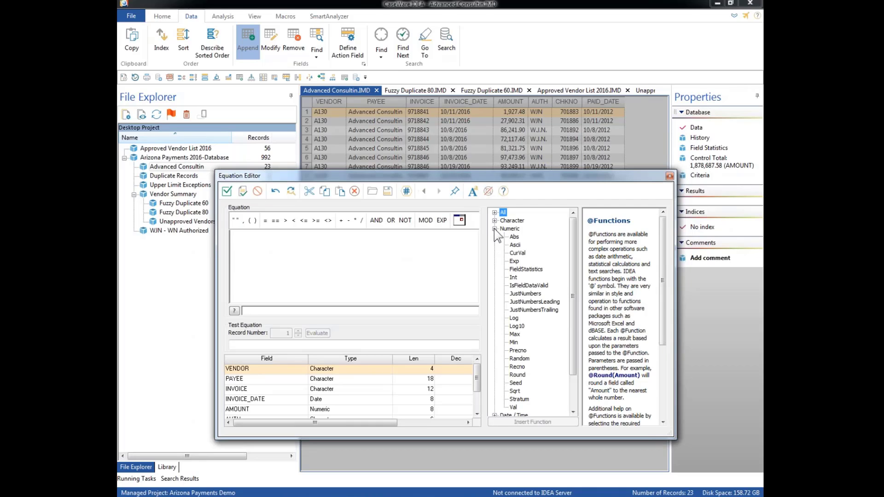
left_click(522, 292)
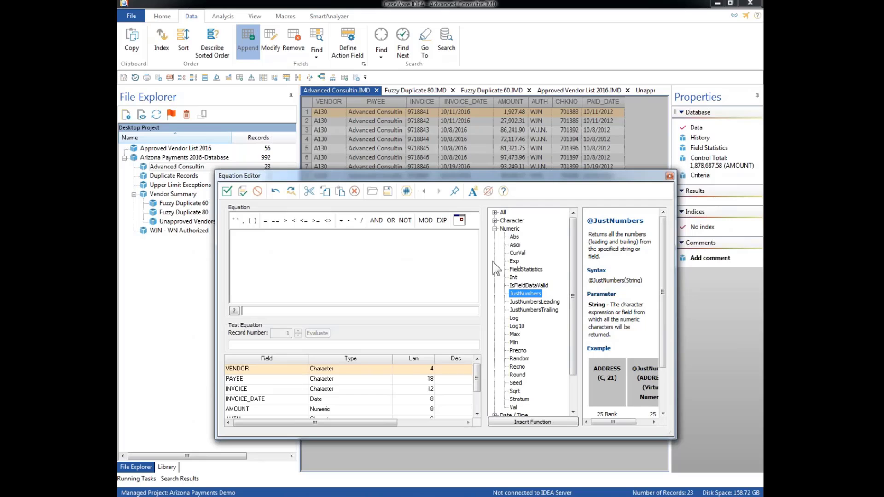
double_click(521, 295)
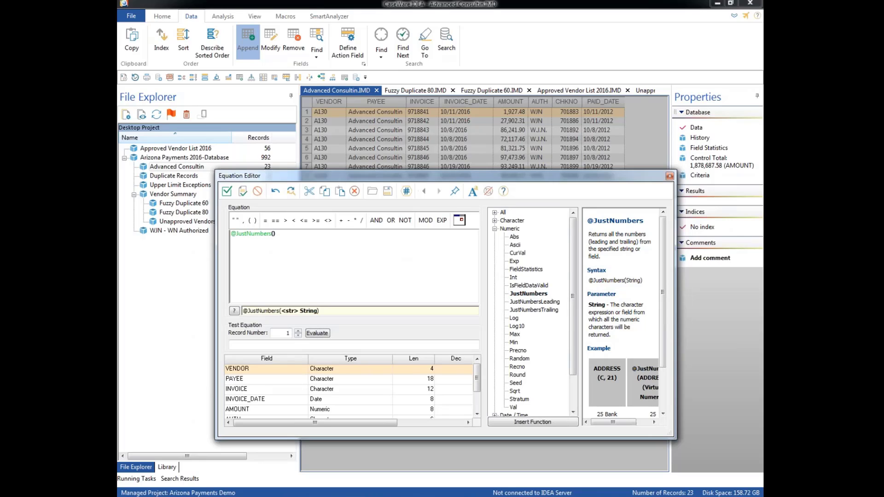
double_click(245, 389)
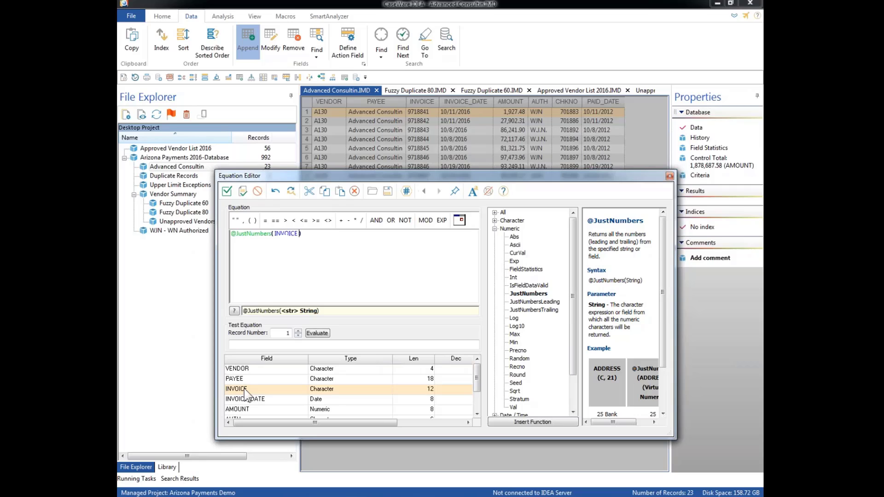
Validate and accept the JustNumbers equation and append the virtual numeric INV_NUM field to the Advanced Consultin database.
left_click(246, 195)
left_click(450, 282)
left_click(227, 193)
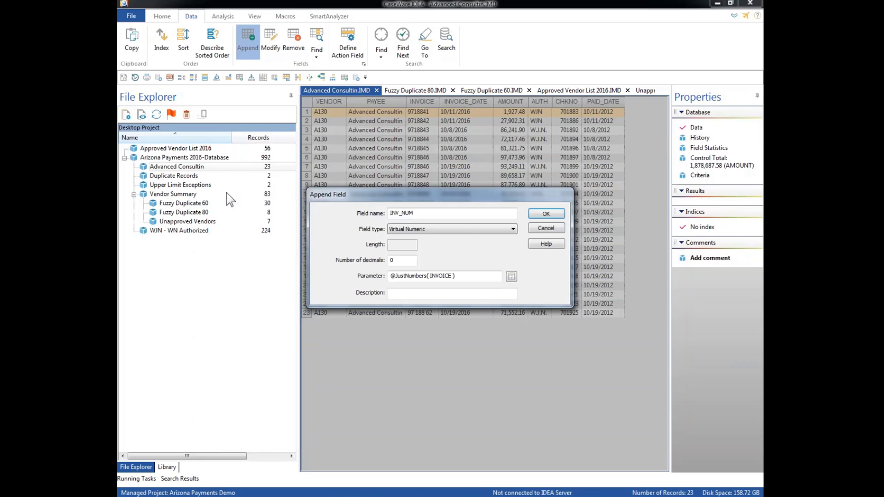
left_click(547, 213)
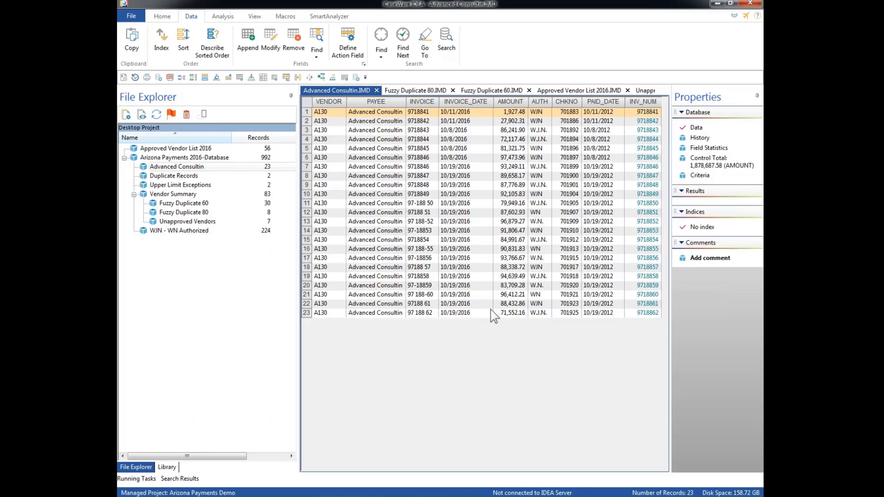
left_click(649, 268)
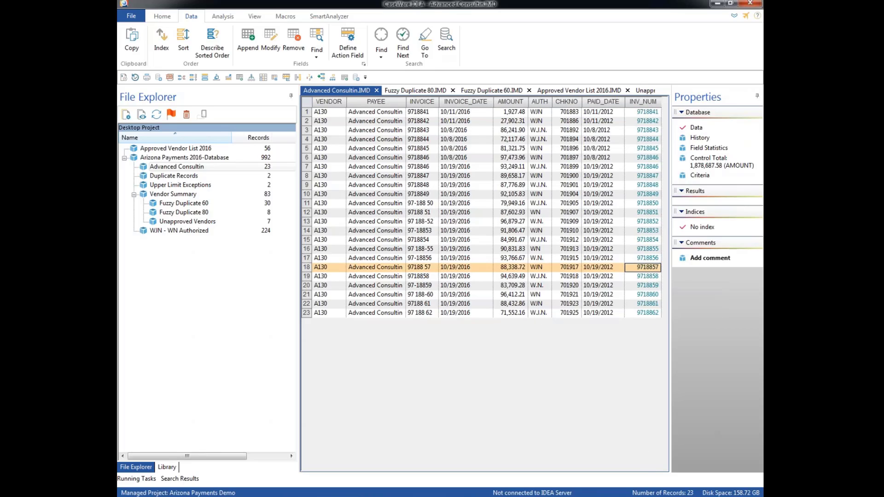
left_click(585, 435)
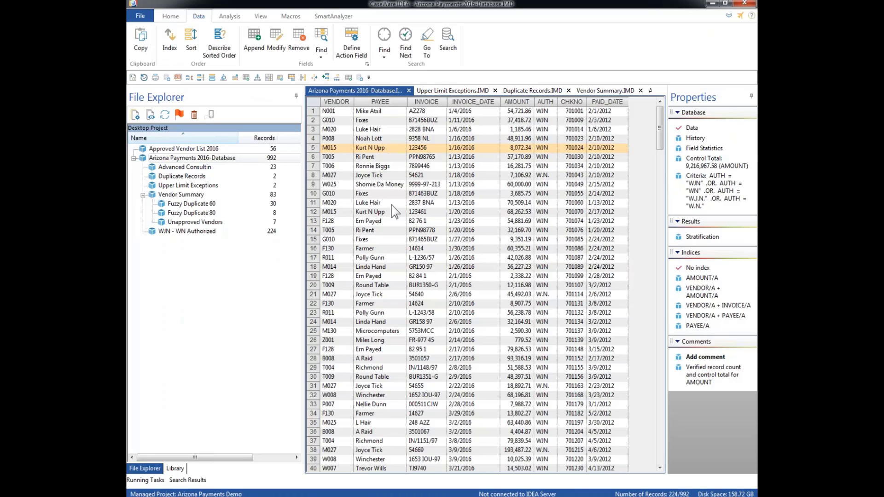
right_click(696, 186)
left_click(633, 188)
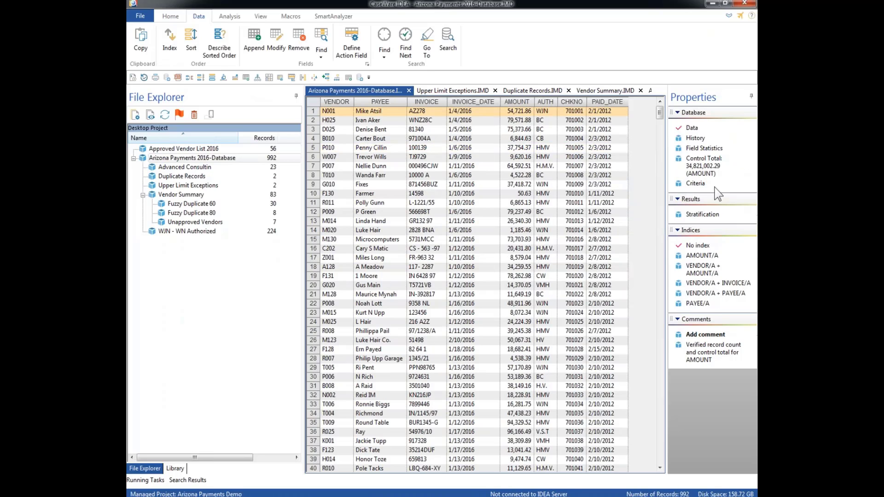
left_click(695, 184)
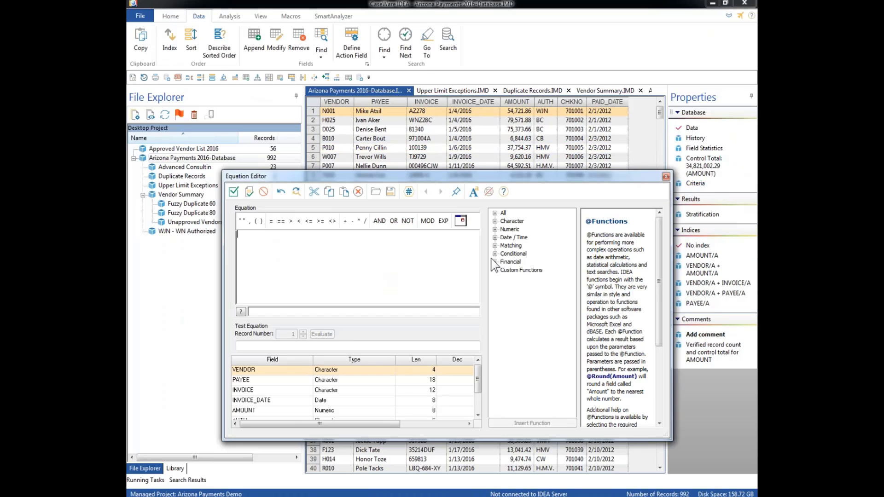
left_click(495, 222)
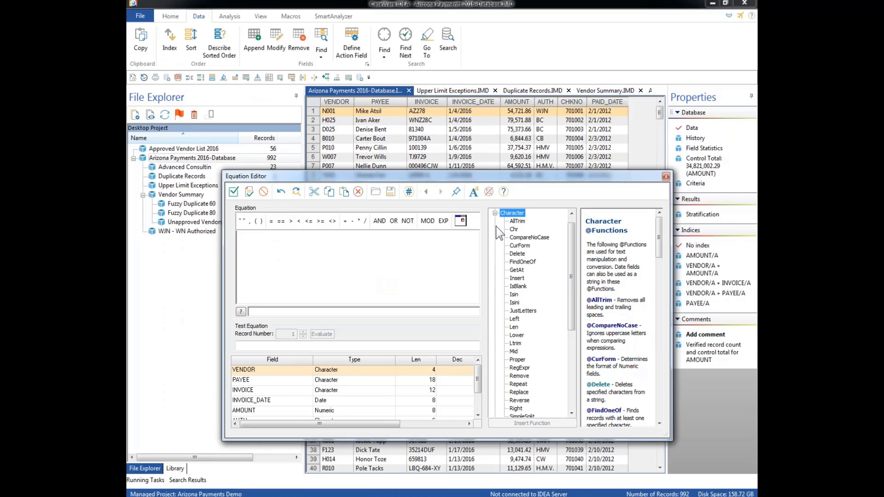
left_click(515, 295)
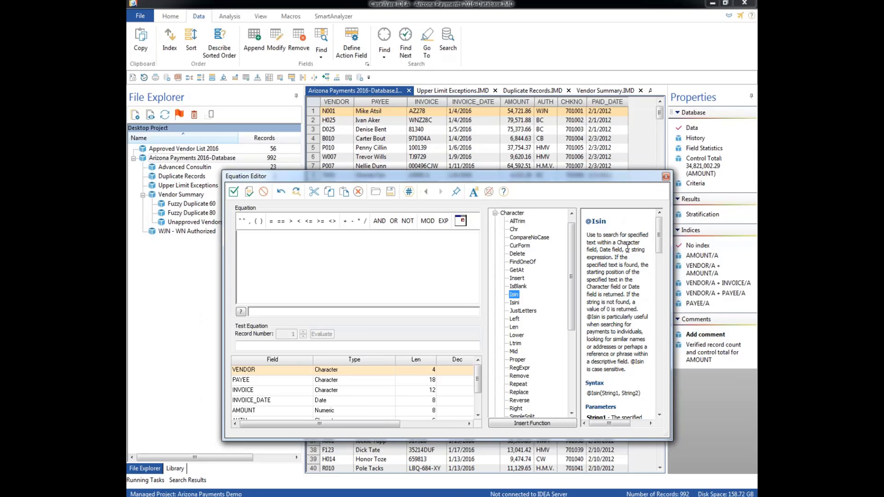
double_click(515, 295)
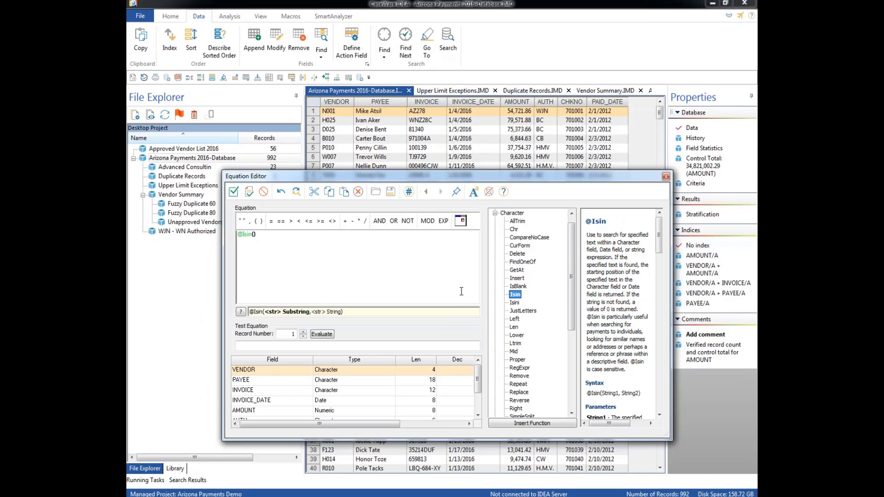
left_click(254, 236)
type("\"Cash\",")
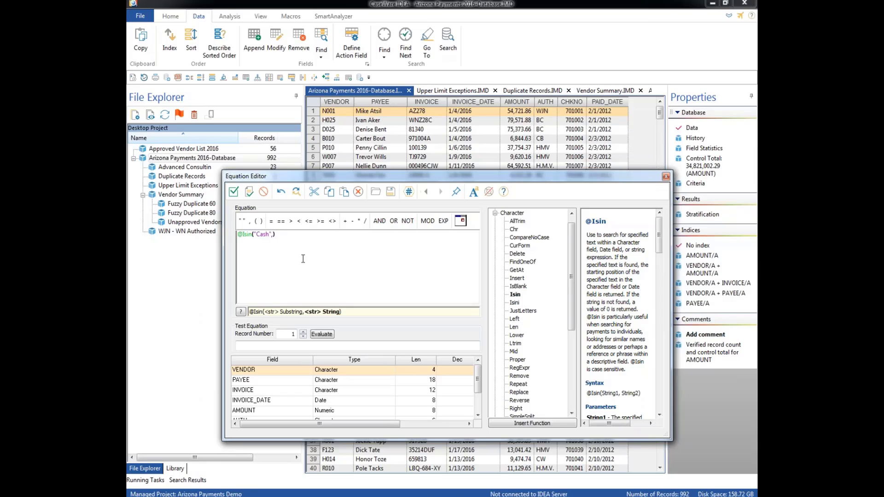
double_click(244, 381)
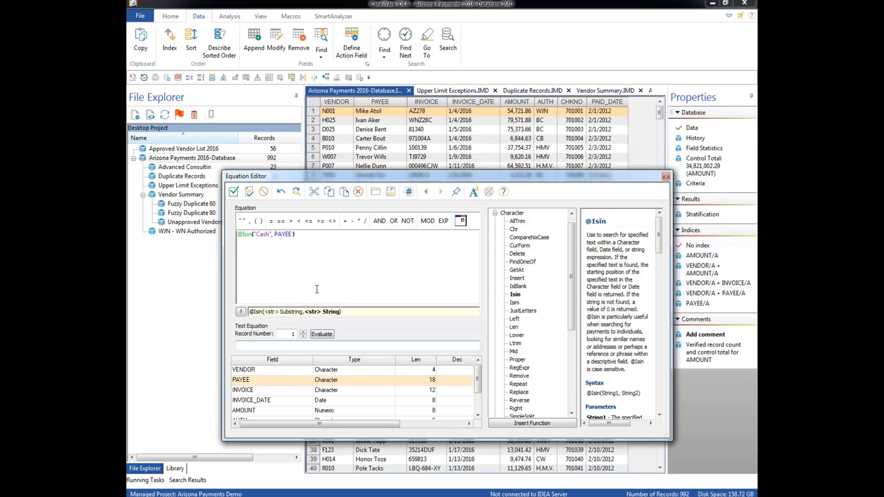
left_click(307, 236)
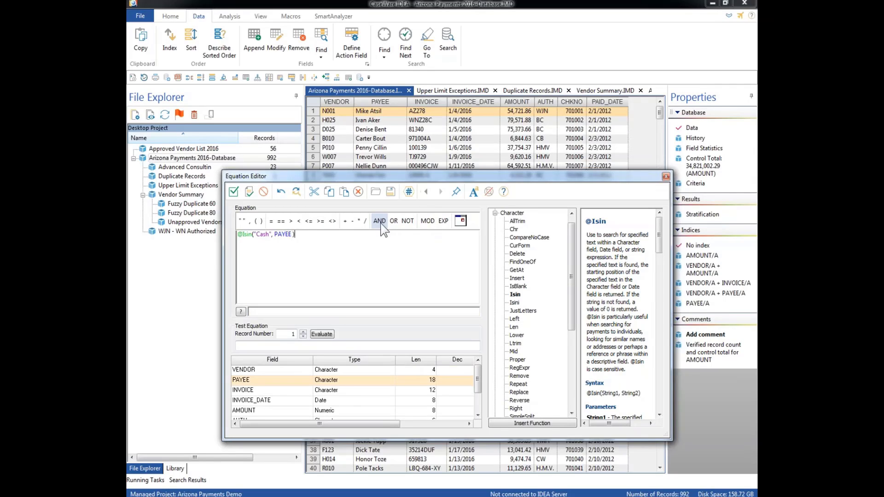
left_click(394, 221)
double_click(515, 294)
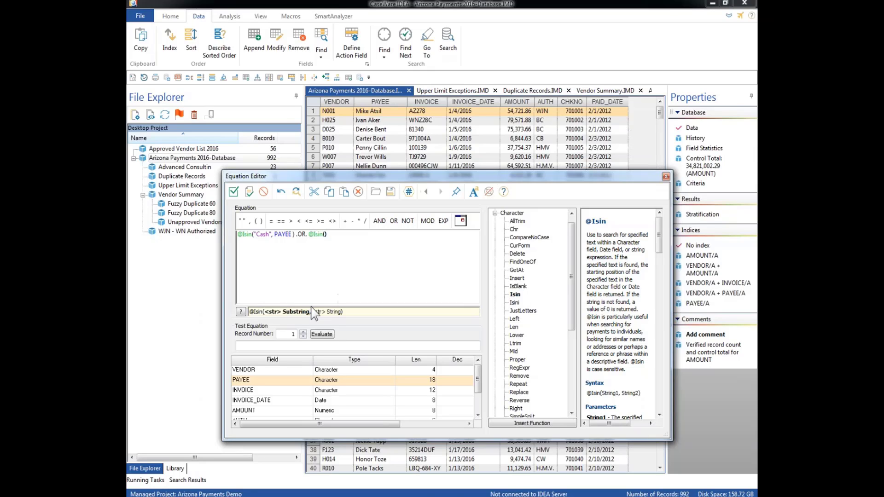
type("\"CASH\",")
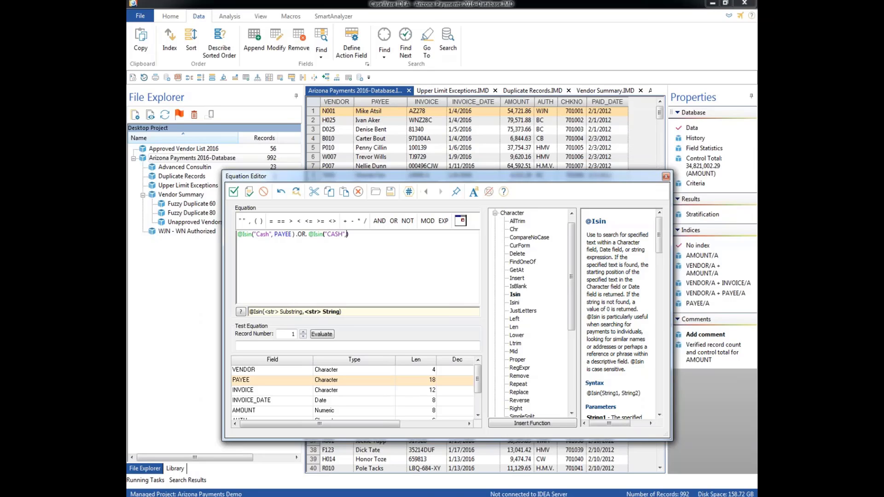
double_click(245, 380)
left_click(249, 192)
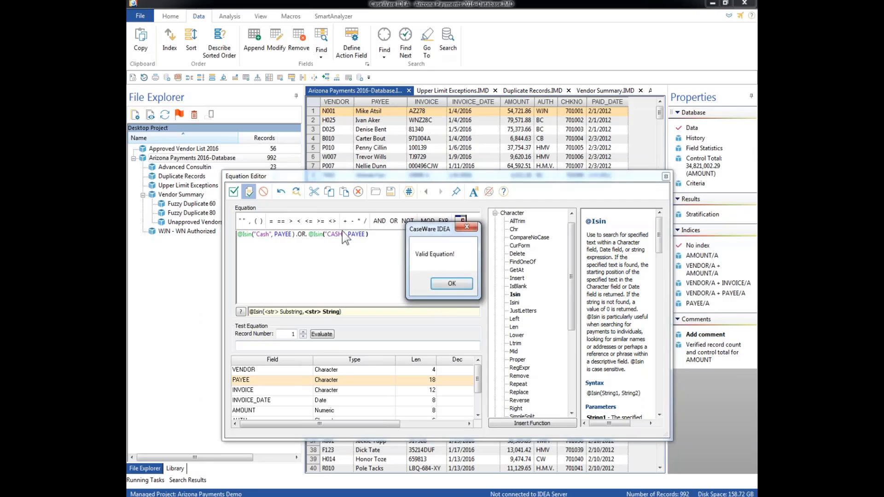
key("Return")
left_click(234, 193)
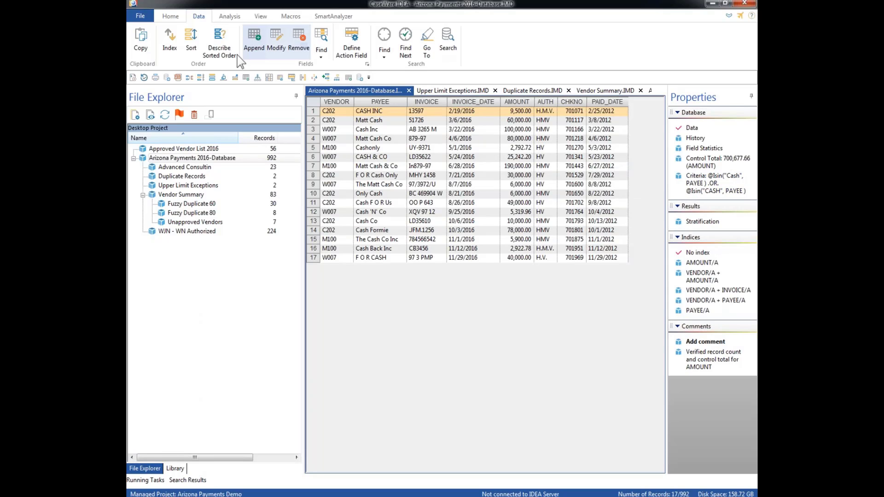
Run a Direct Extraction of the cash payee records into a new database named Cash Transactions.
left_click(230, 18)
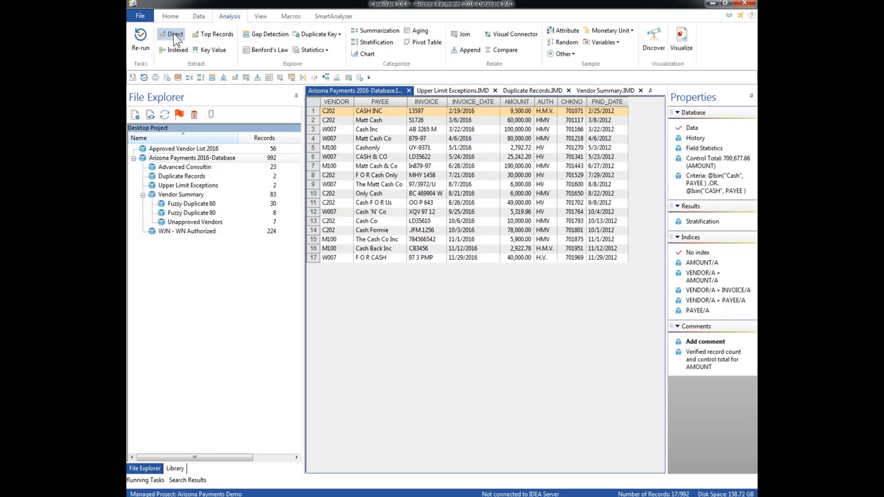
left_click(171, 35)
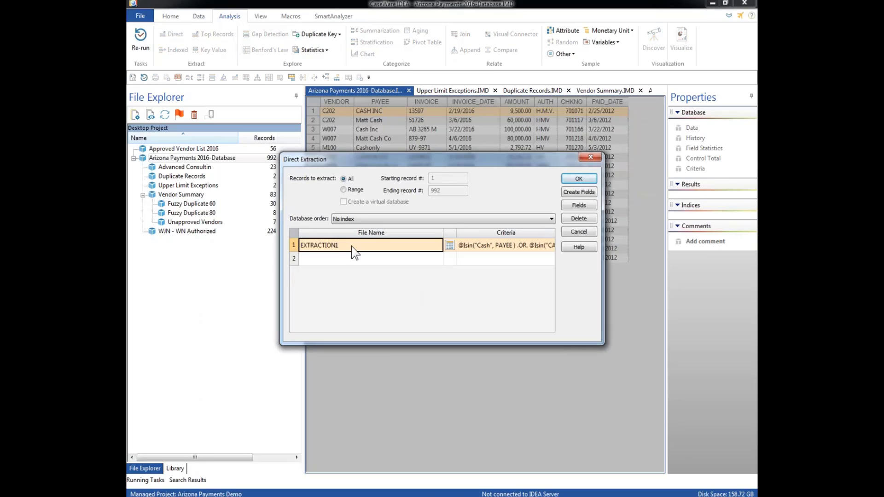
left_click(350, 246)
left_click_drag(348, 246, 296, 244)
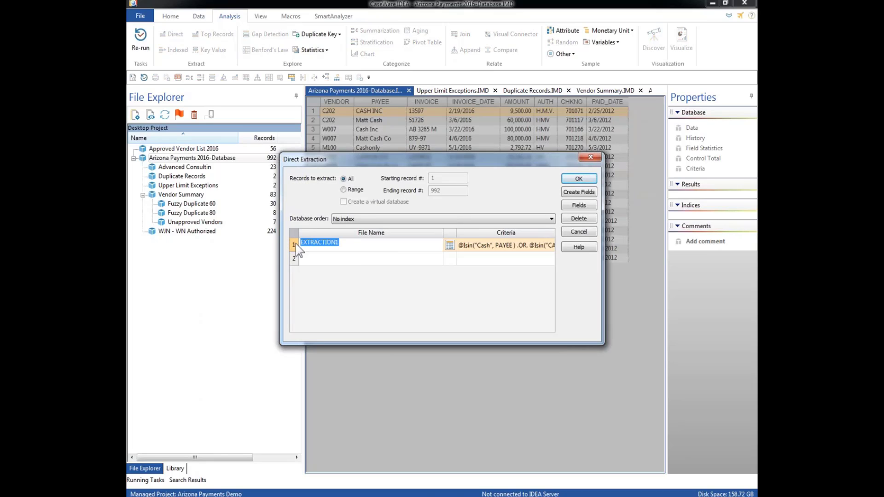
type("Cash Transactions")
left_click(580, 179)
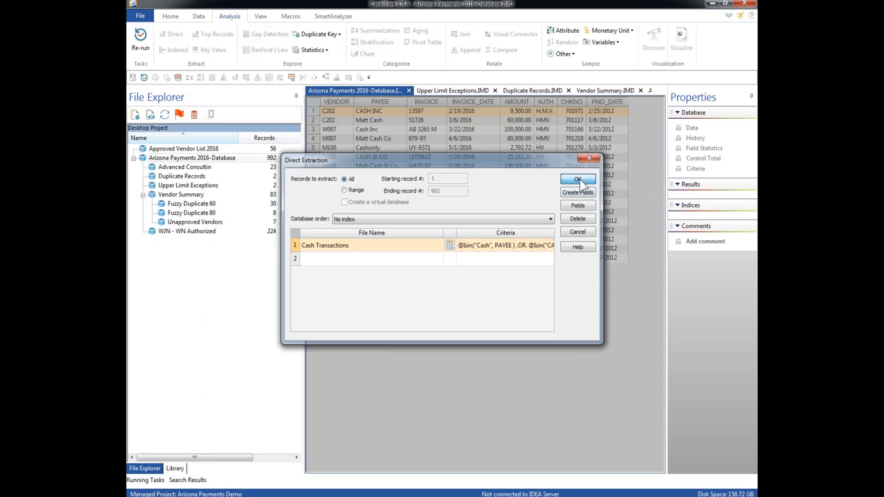